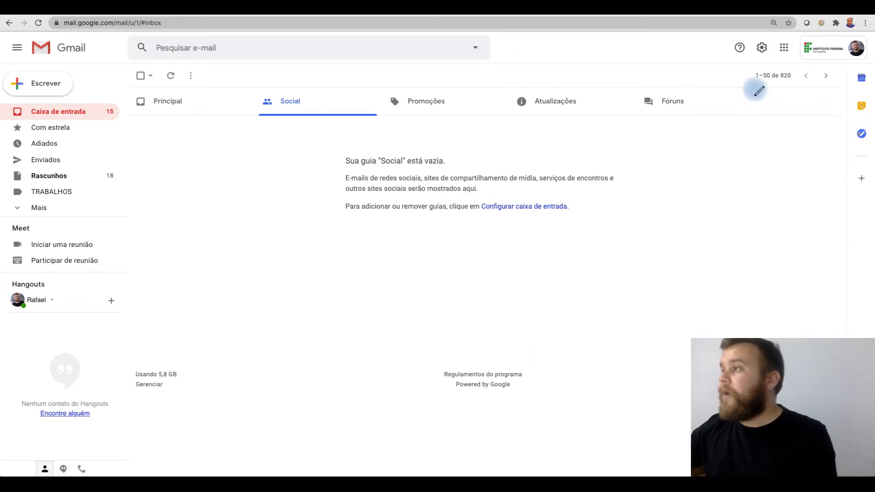
Step: Open Google Sheets (Planilhas) from the Gmail inbox and create a new blank spreadsheet
mouse_move(723, 114)
mouse_down()
mouse_move(770, 57)
mouse_move(783, 53)
mouse_move(784, 74)
mouse_up()
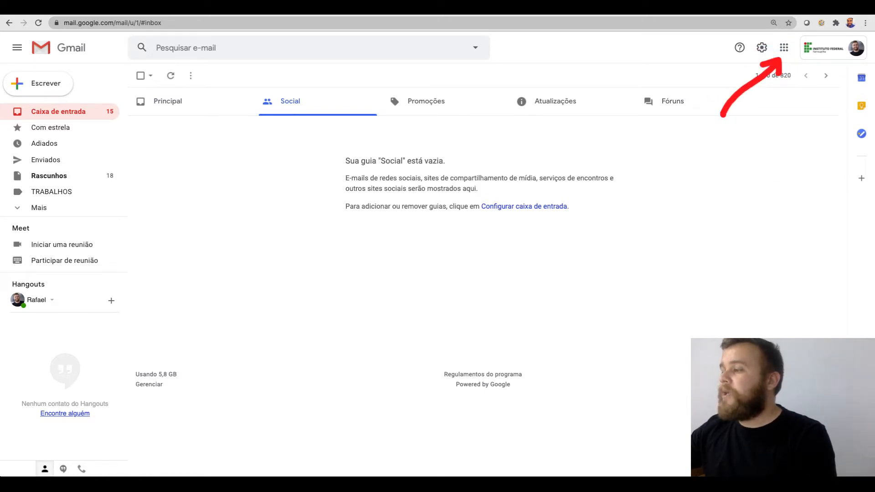
click(783, 51)
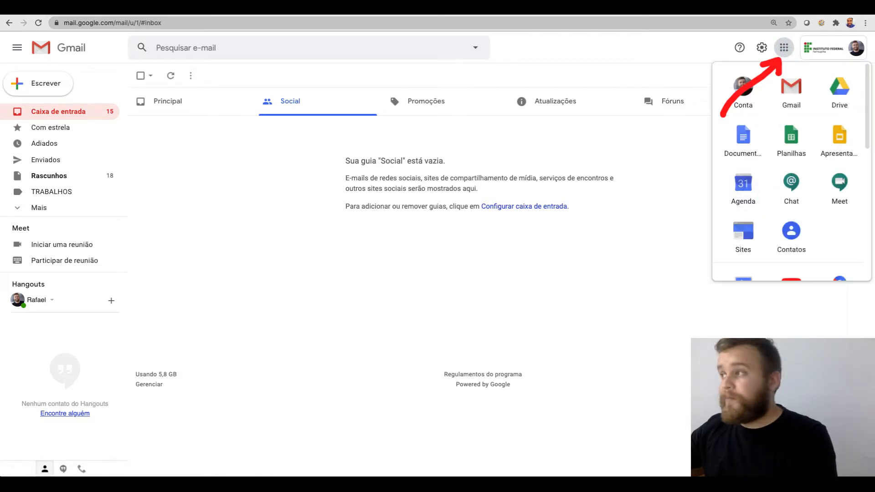
key(Escape)
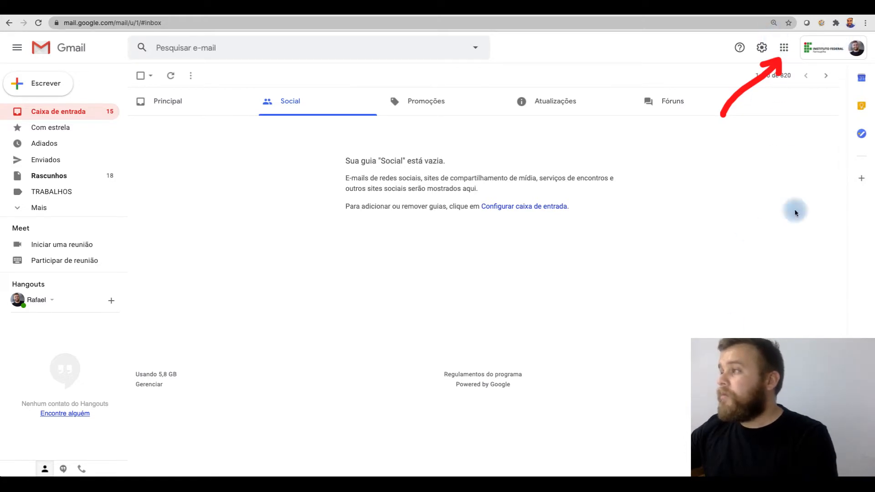
click(784, 47)
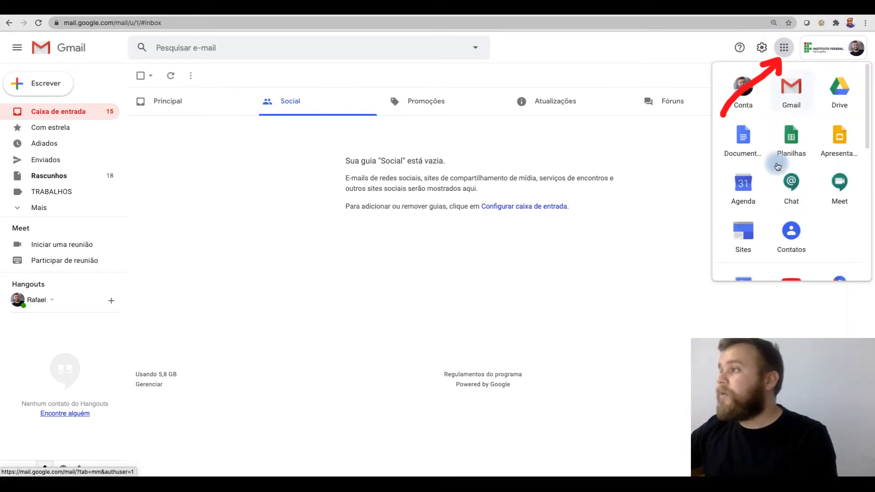
click(792, 136)
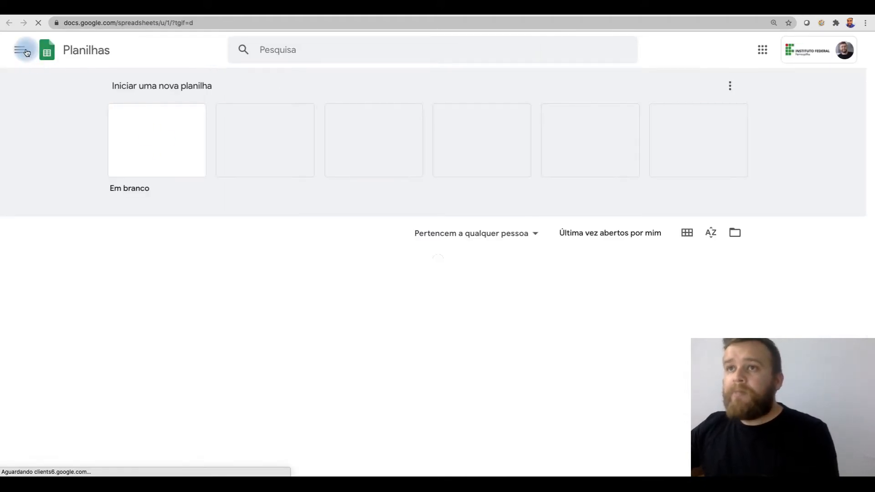
click(177, 156)
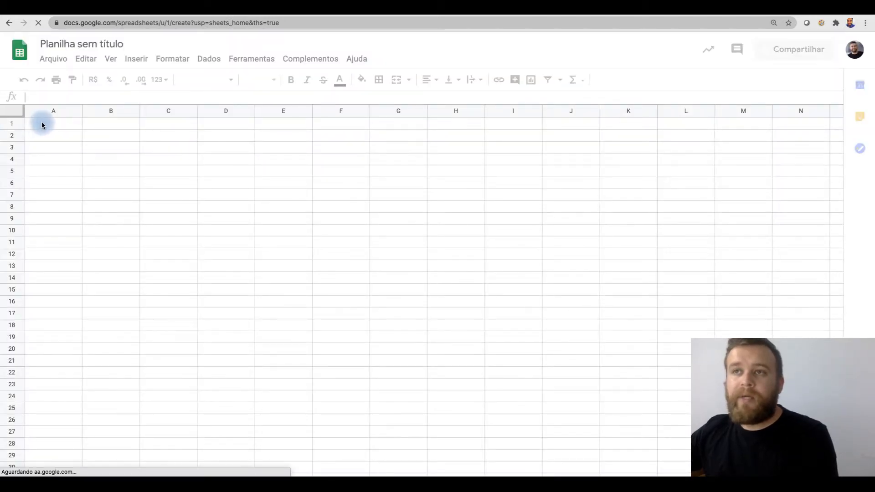
click(43, 125)
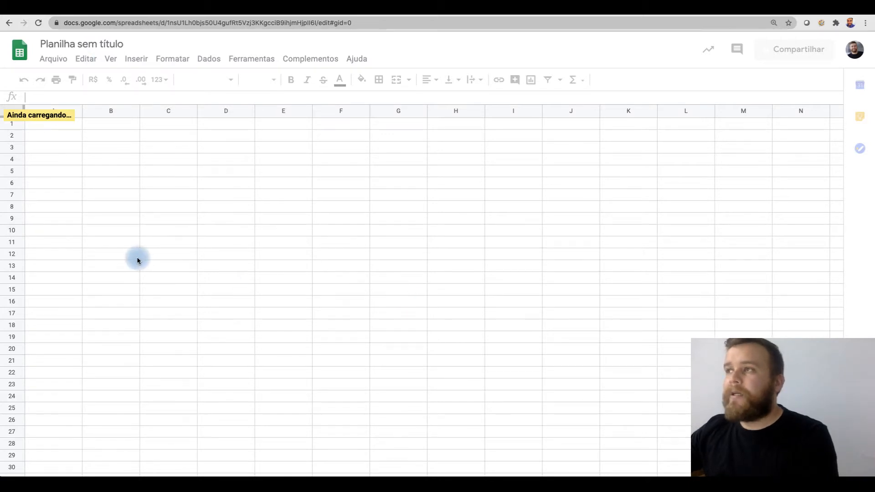
Step: Rename the untitled spreadsheet as "Primeira Planilha"
click(111, 43)
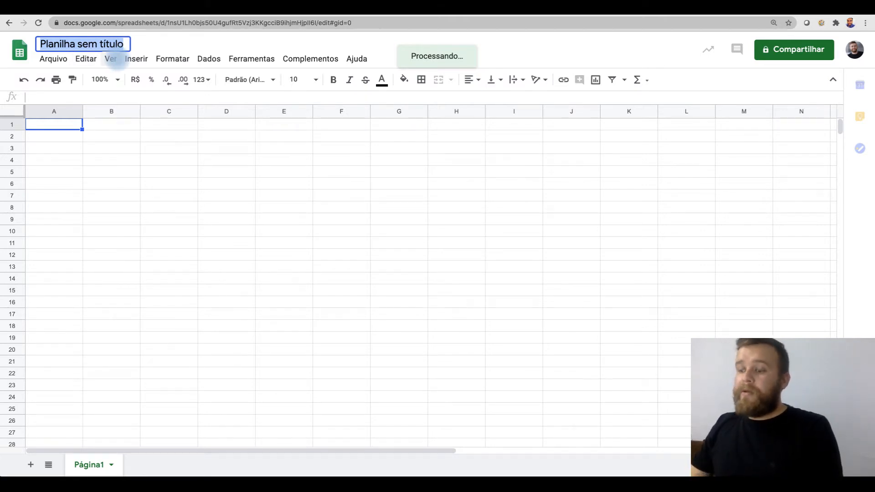
text(Primeira Planilha)
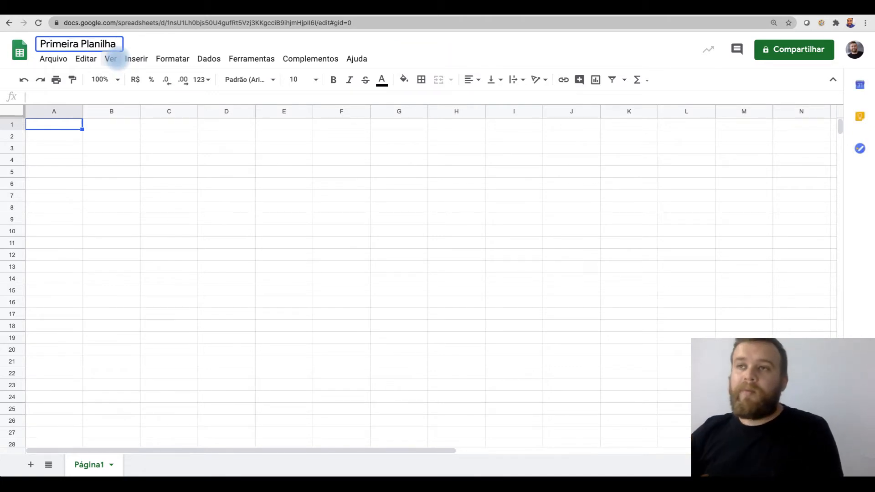
click(222, 41)
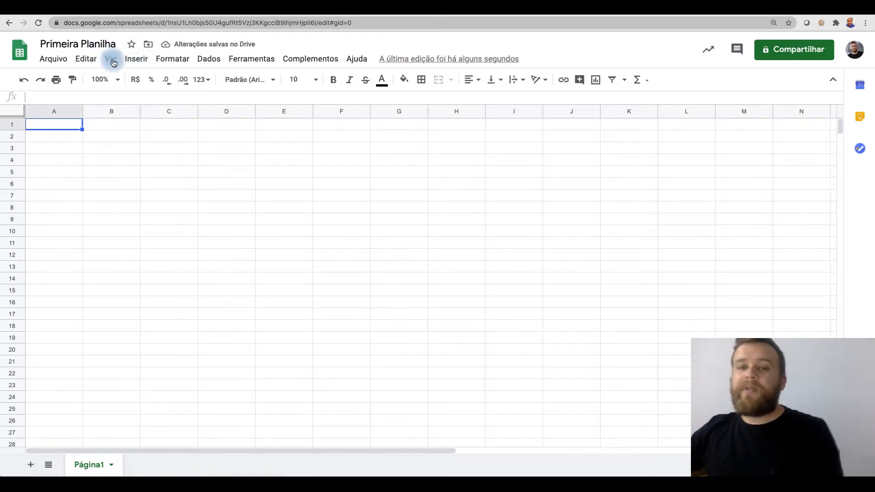
Step: View the Drive folders the spreadsheet can be moved to without moving it, and mark the spreadsheet with a star
click(152, 46)
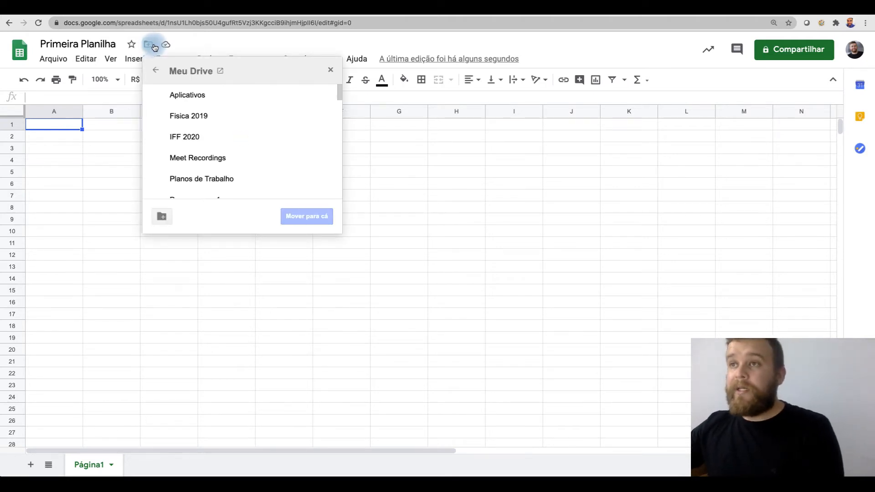
click(217, 46)
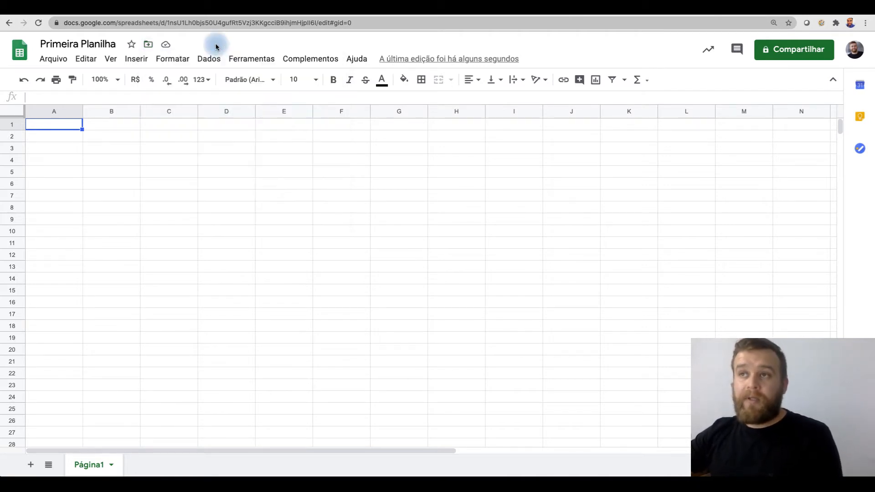
click(133, 47)
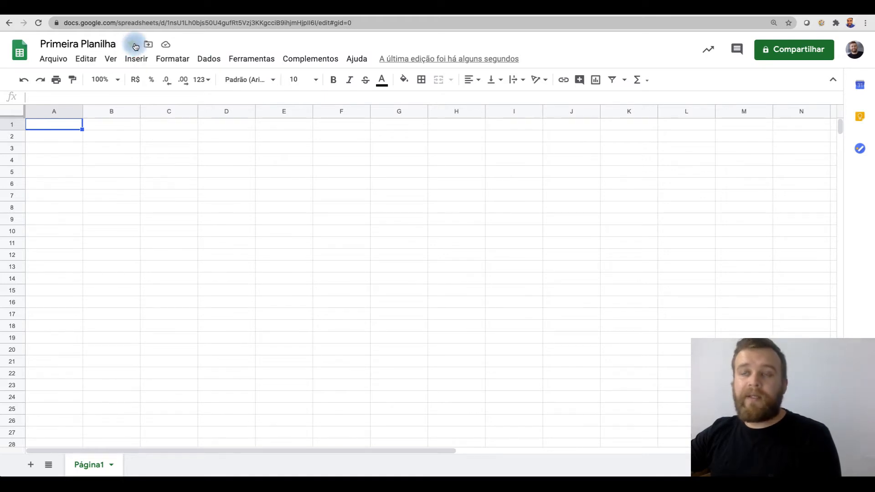
click(136, 46)
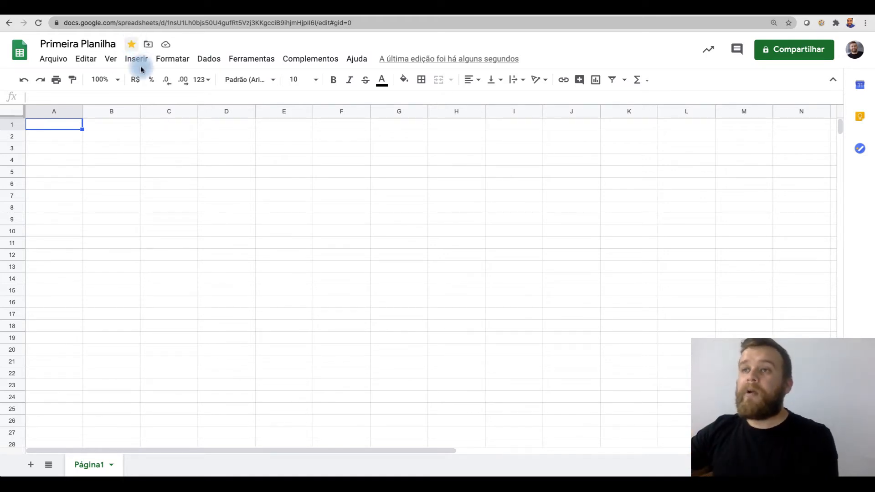
click(54, 61)
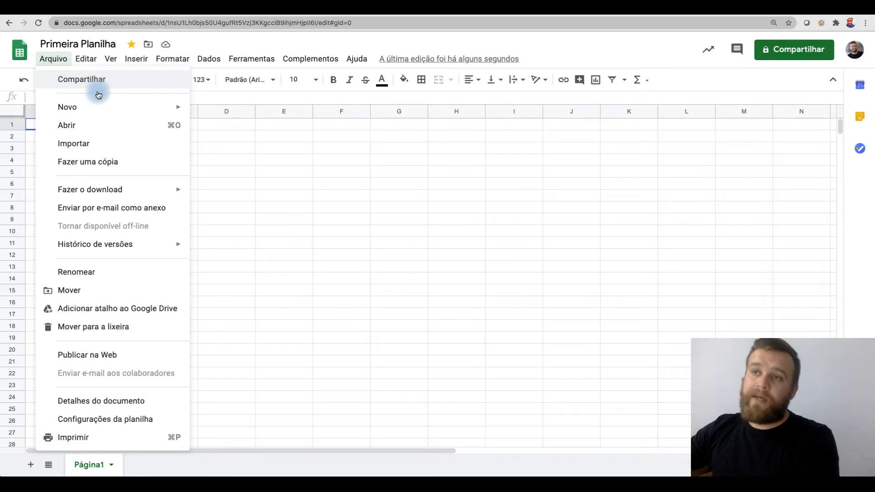
mouse_move(101, 112)
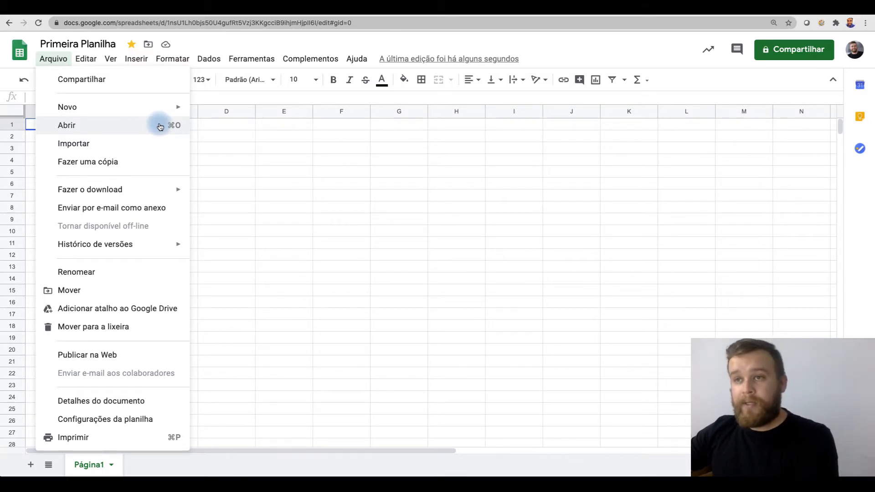
mouse_move(144, 190)
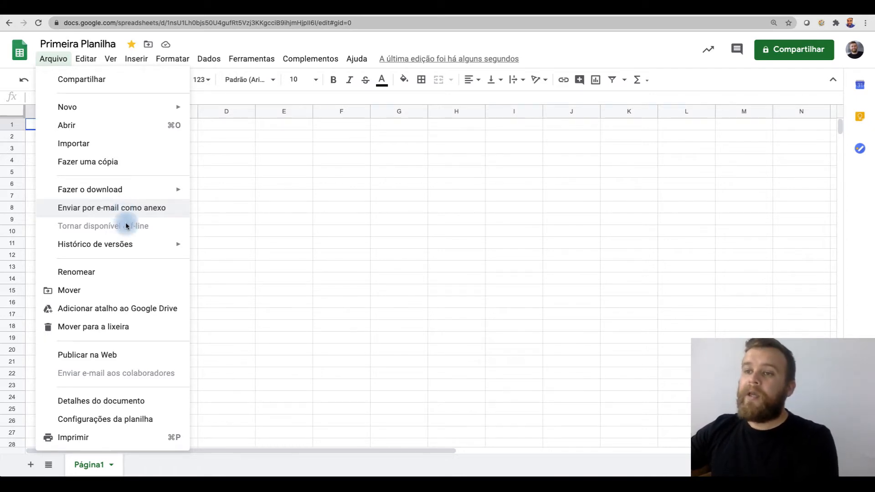
mouse_move(131, 245)
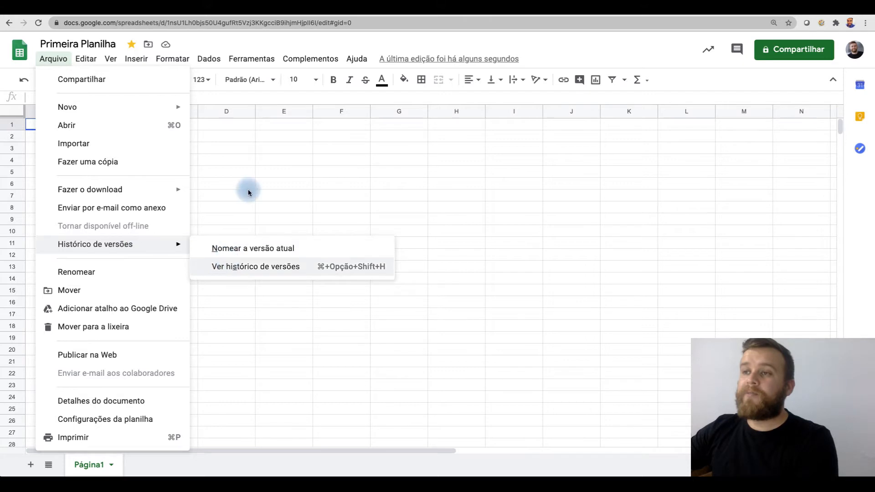
Step: Enter a person's first name in cell D6 as a test edit
click(228, 183)
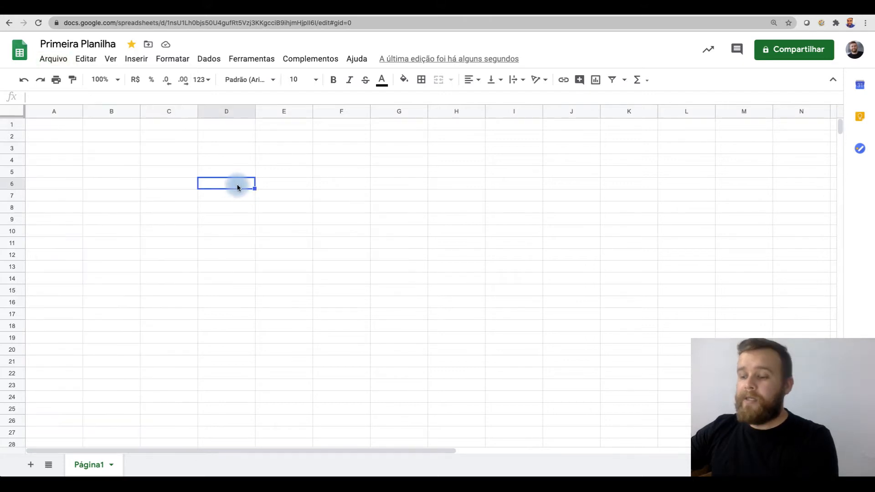
text(rafael)
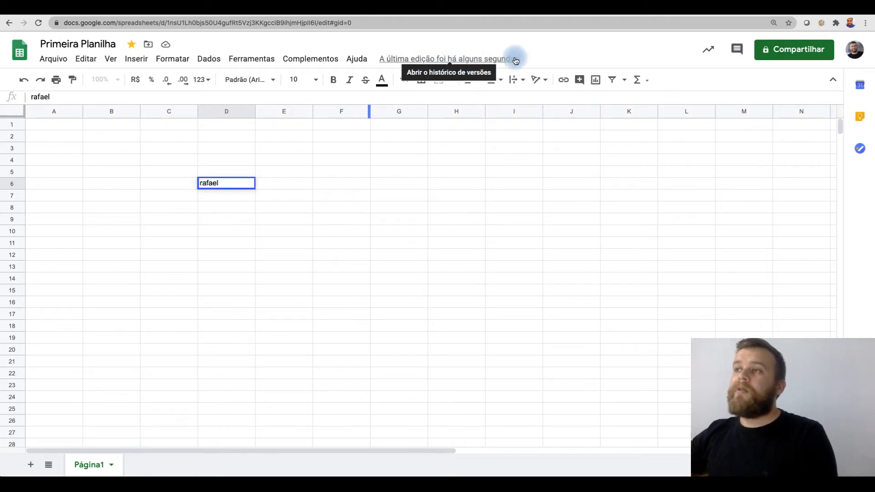
click(542, 57)
click(399, 277)
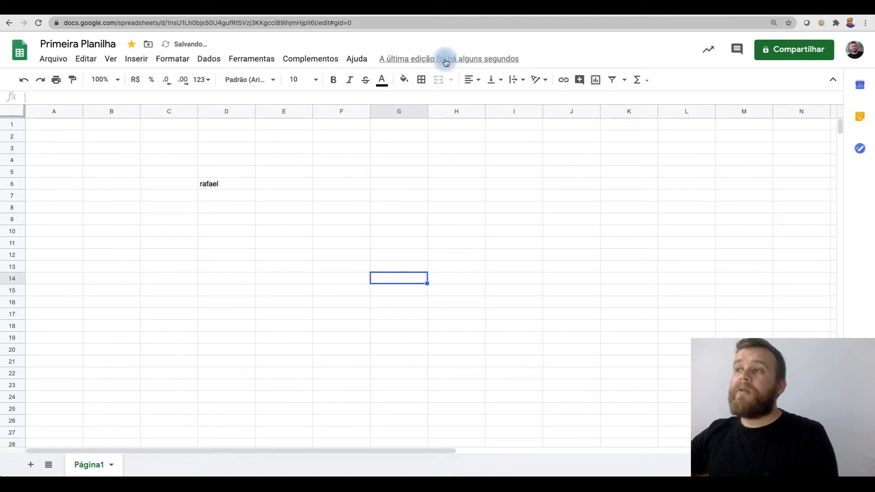
Step: Open the spreadsheet's version history and compare the earlier 19:33 version with the current 19:35 version
click(60, 62)
mouse_move(121, 243)
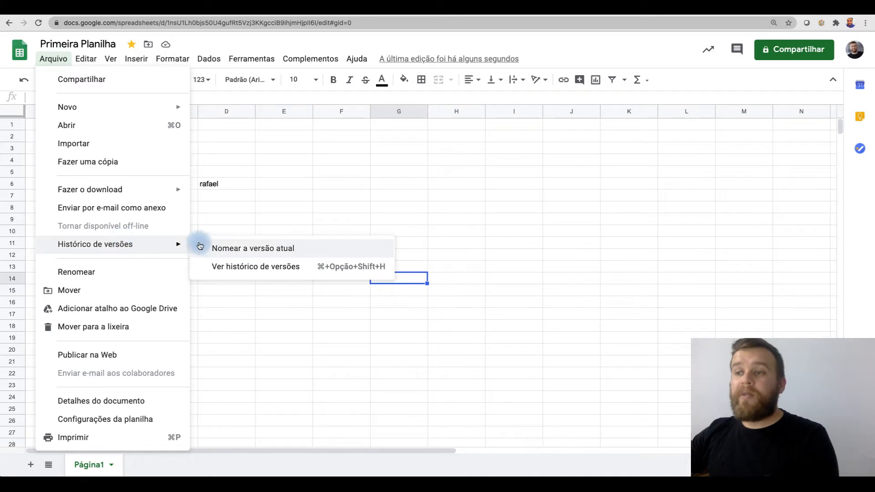
click(218, 266)
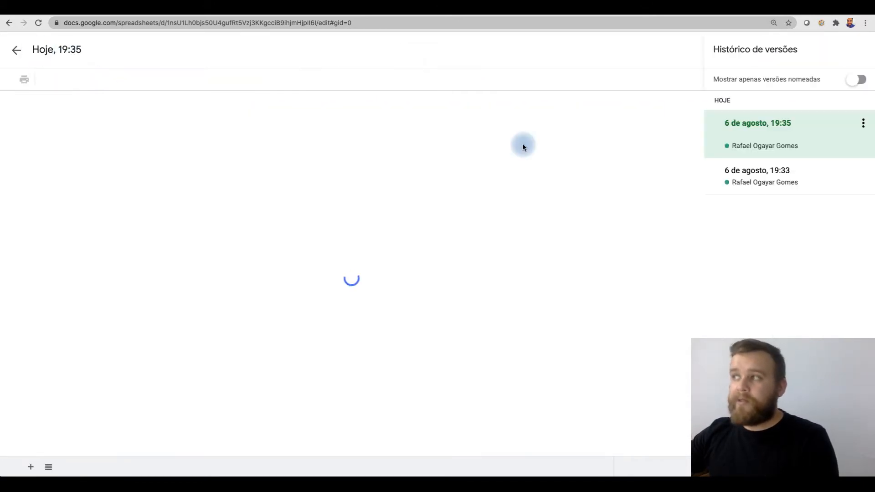
click(758, 176)
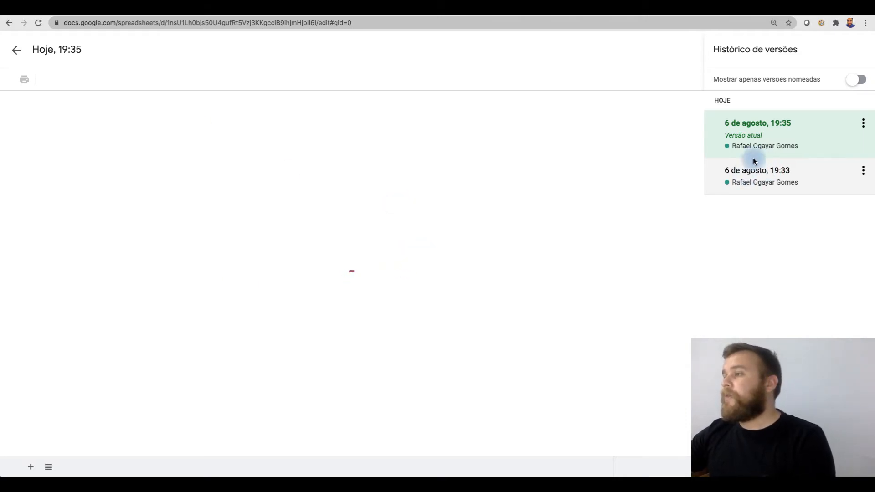
click(38, 24)
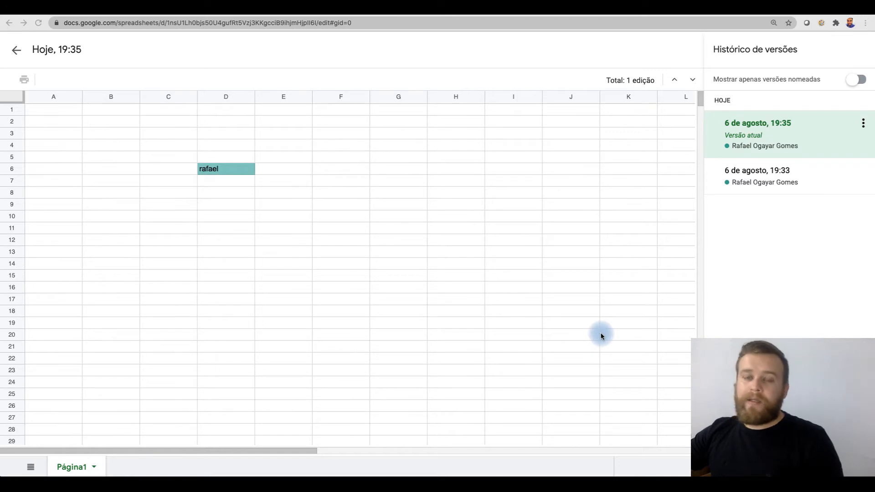
click(745, 177)
click(737, 179)
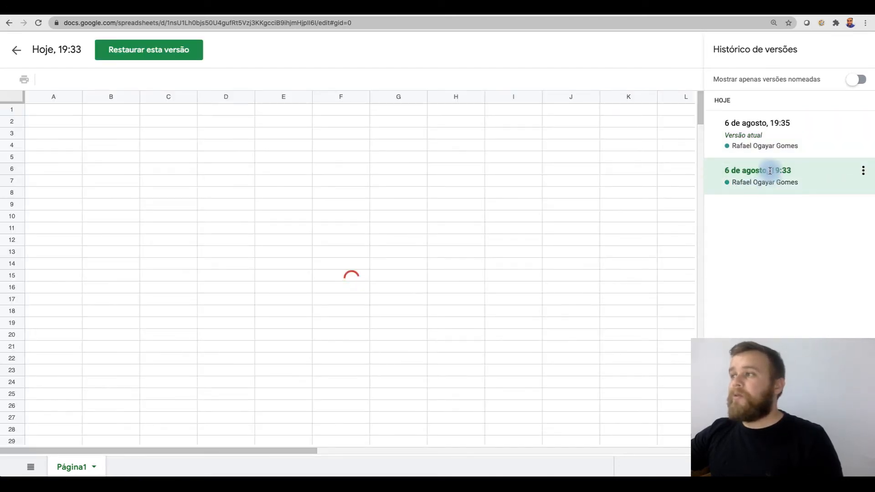
click(754, 137)
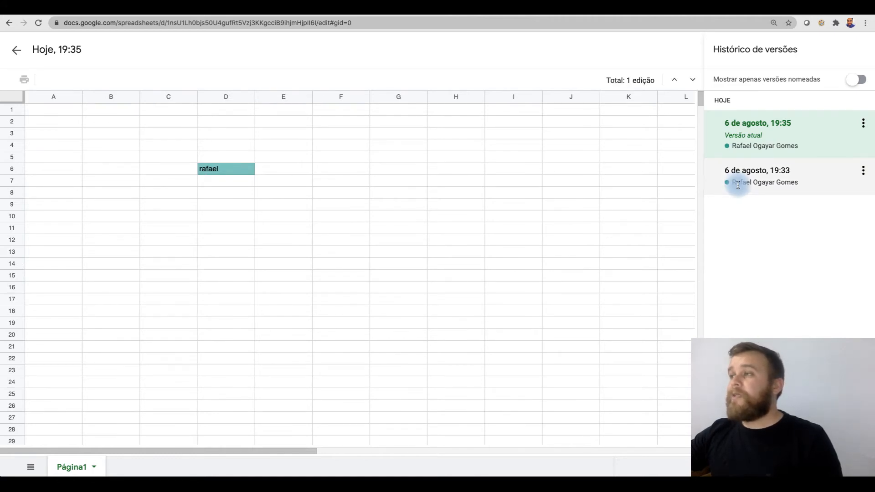
Step: Restore the spreadsheet to the 19:33 version from the version history
click(738, 185)
click(150, 51)
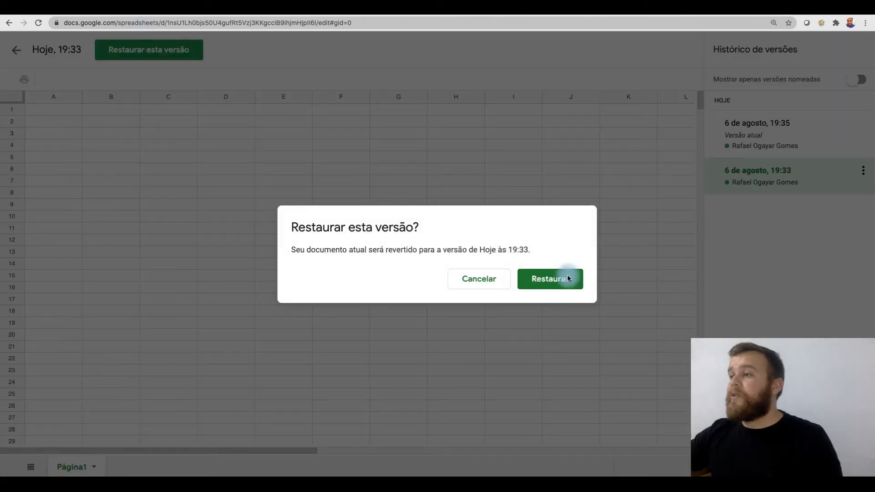
click(567, 281)
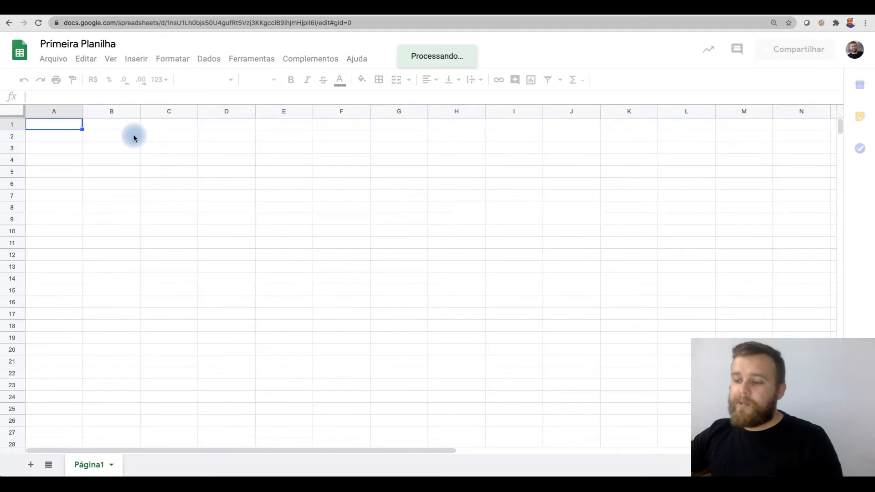
click(63, 139)
click(104, 146)
click(70, 148)
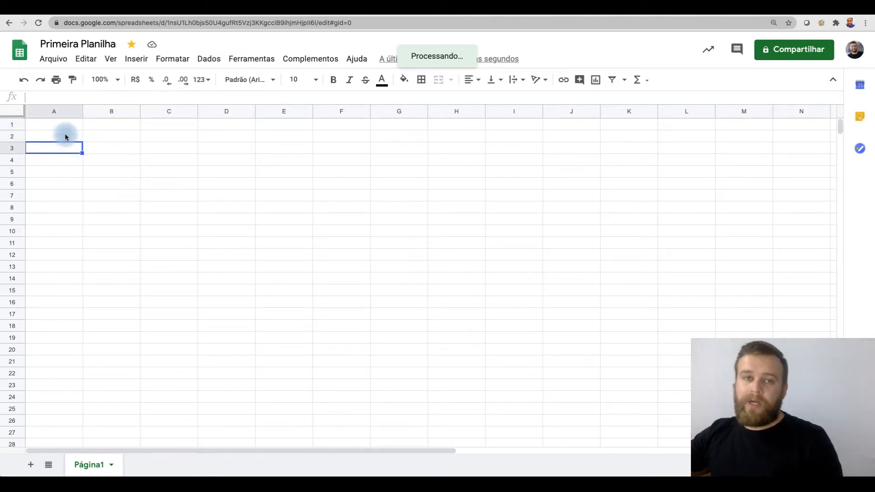
click(65, 127)
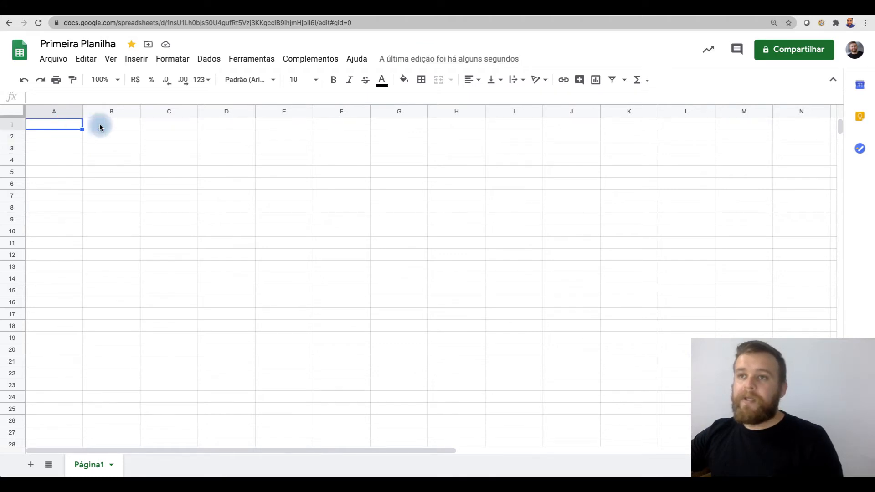
click(100, 127)
click(112, 136)
click(72, 136)
click(65, 125)
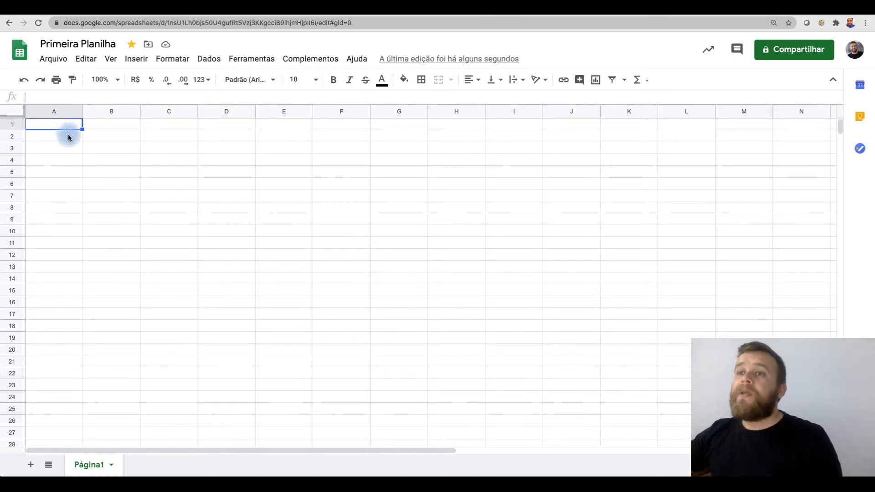
click(67, 141)
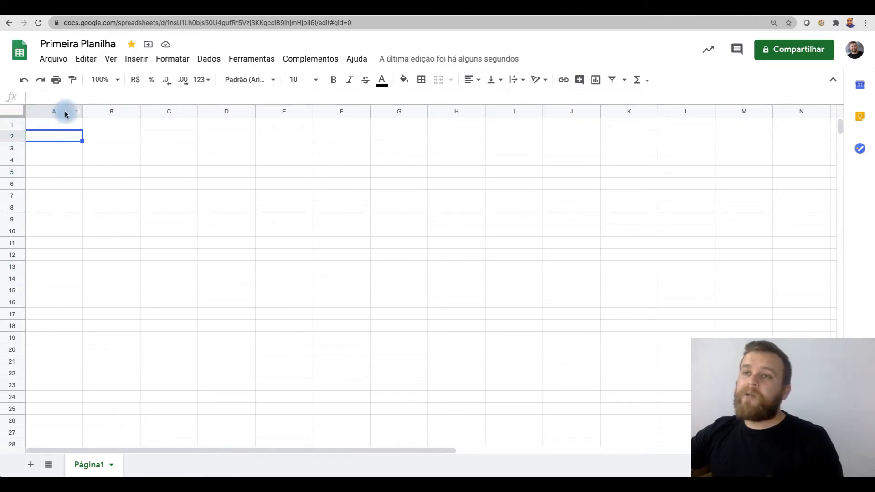
click(108, 136)
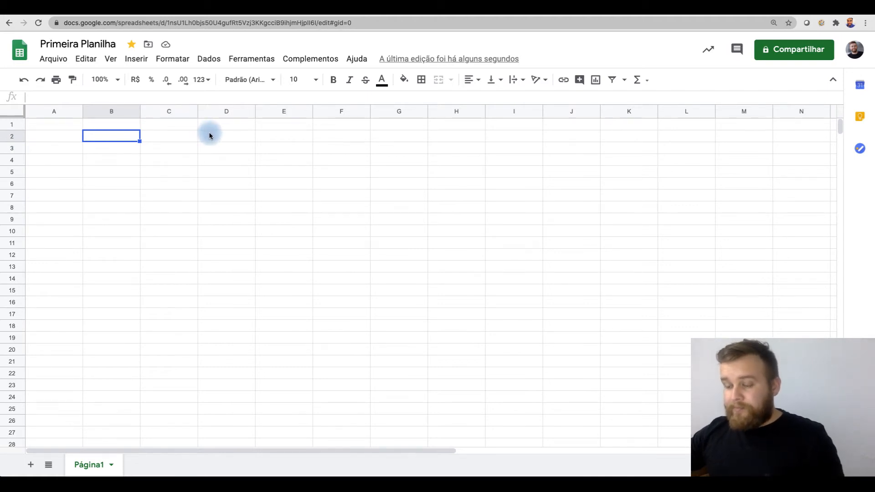
Step: View the file formats available for downloading the spreadsheet, without downloading it
click(50, 60)
mouse_move(120, 196)
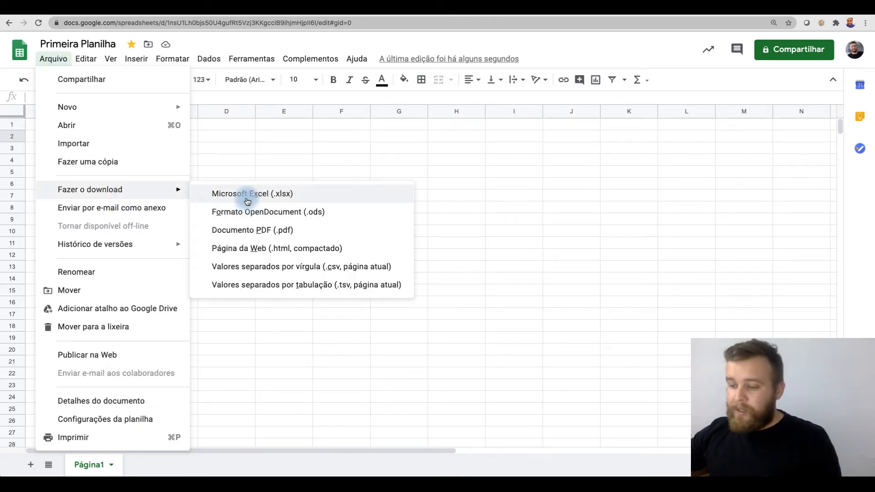
click(251, 151)
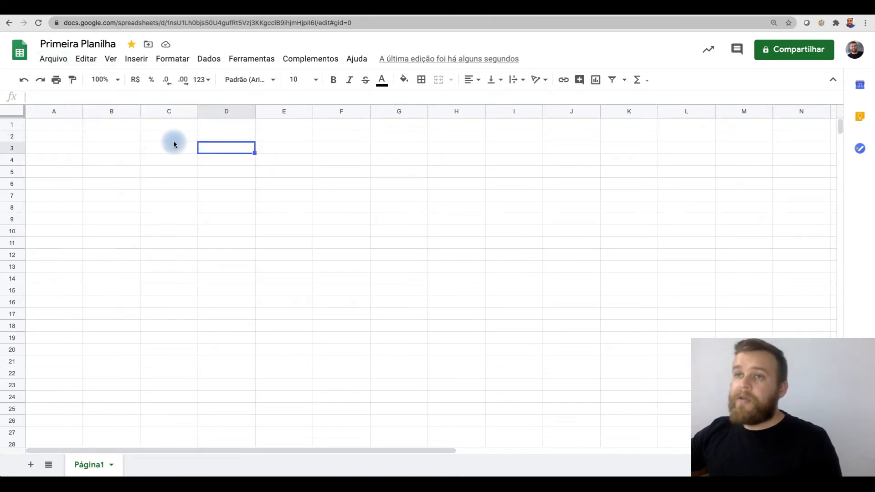
Step: Insert a new row at cell A1
click(55, 128)
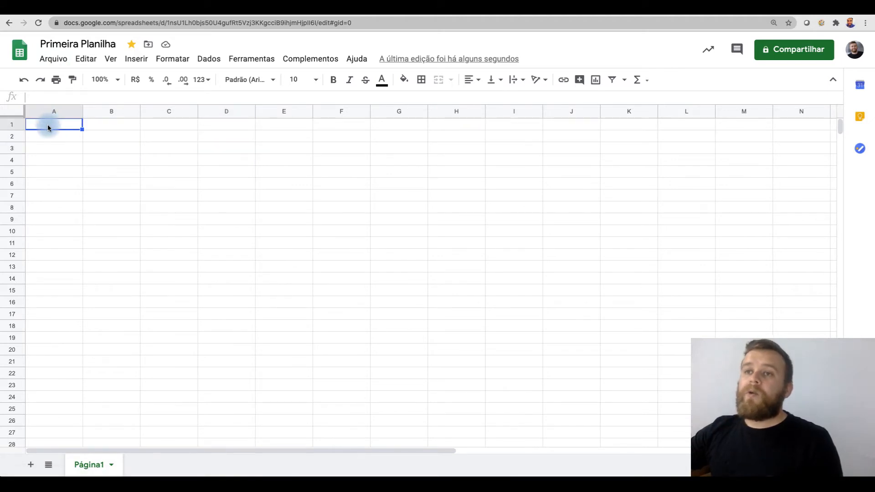
right_click(47, 125)
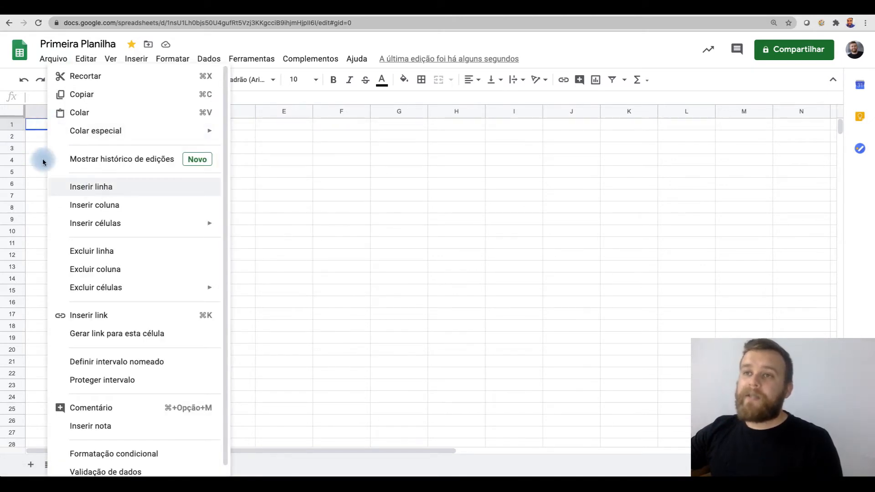
right_click(38, 124)
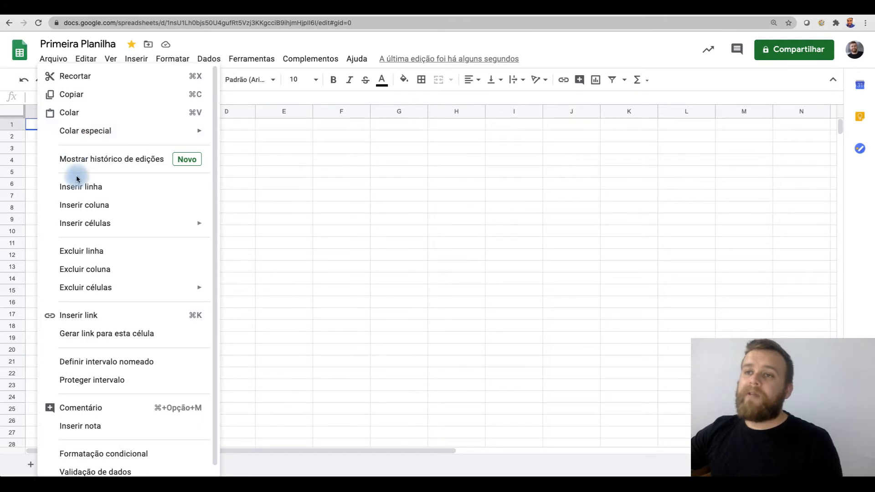
click(135, 226)
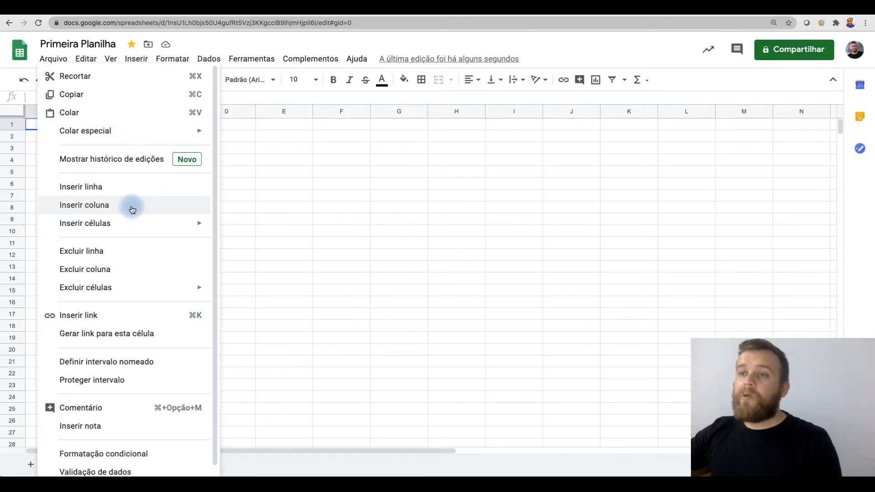
click(136, 188)
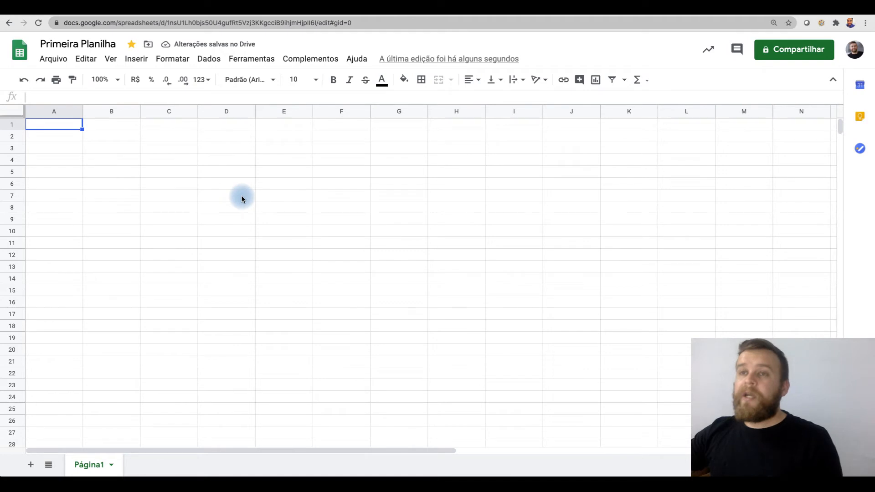
Step: Enter the column headers Nome, Idade and Salario in cells A1, B1 and C1
text(Nome)
key(Tab)
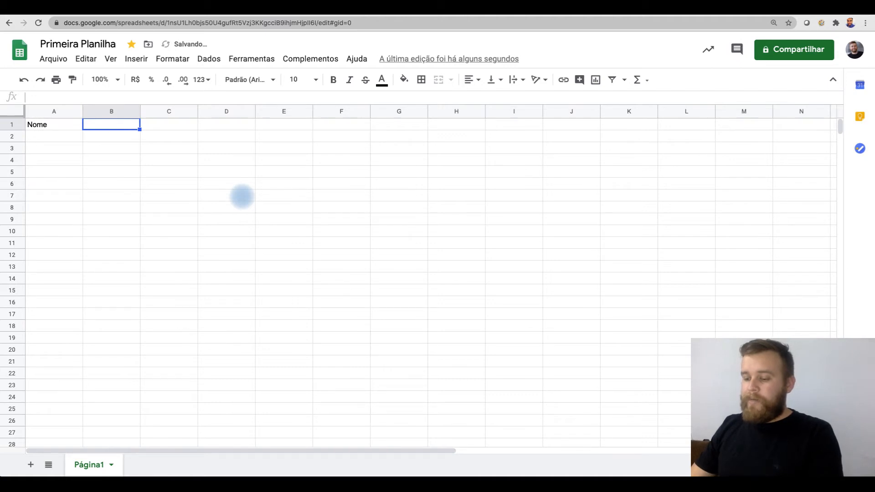
text(Idade)
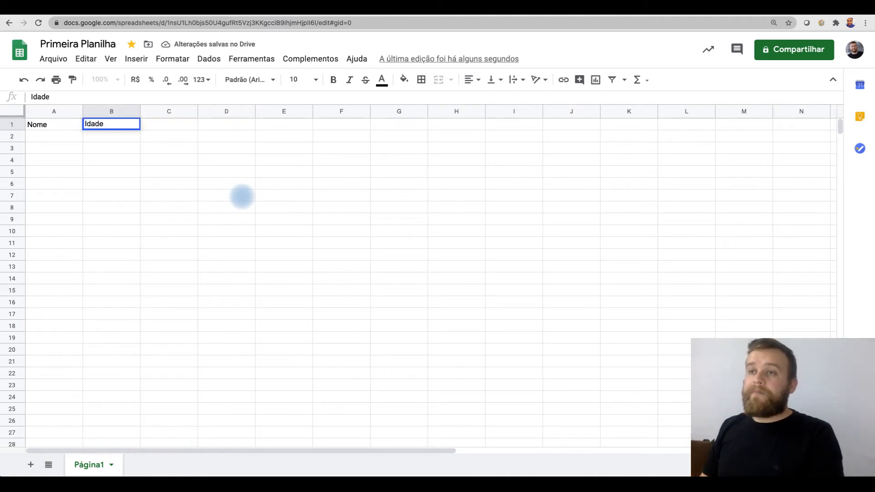
key(Tab)
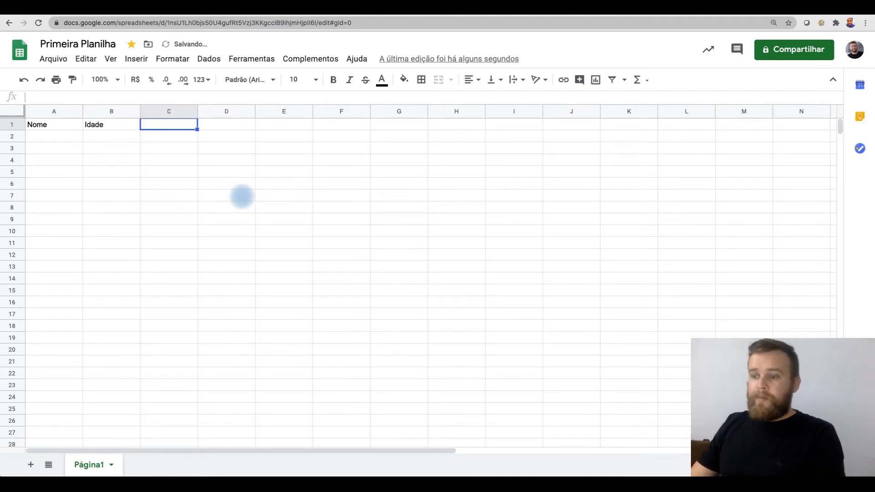
text(T)
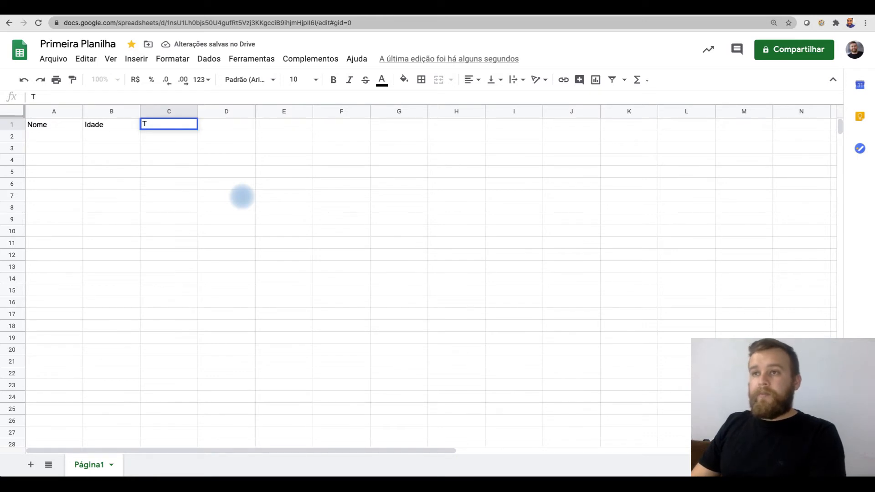
key(BackSpace)
text(Salario)
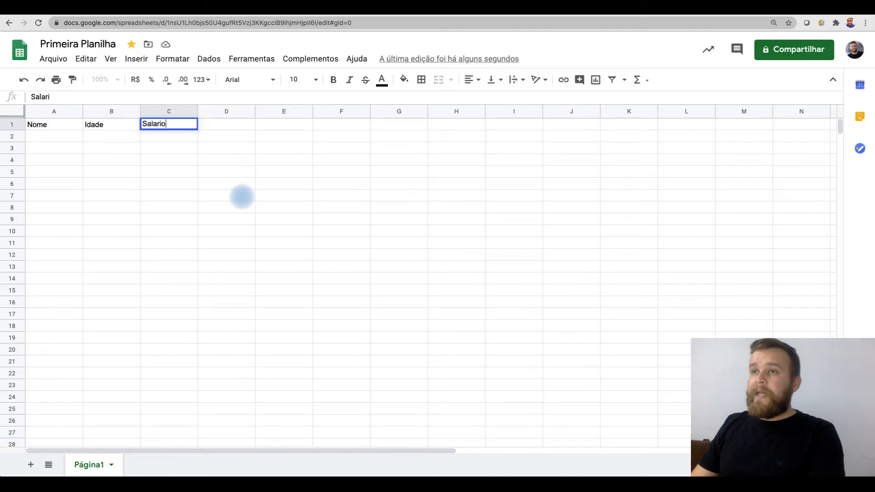
click(240, 201)
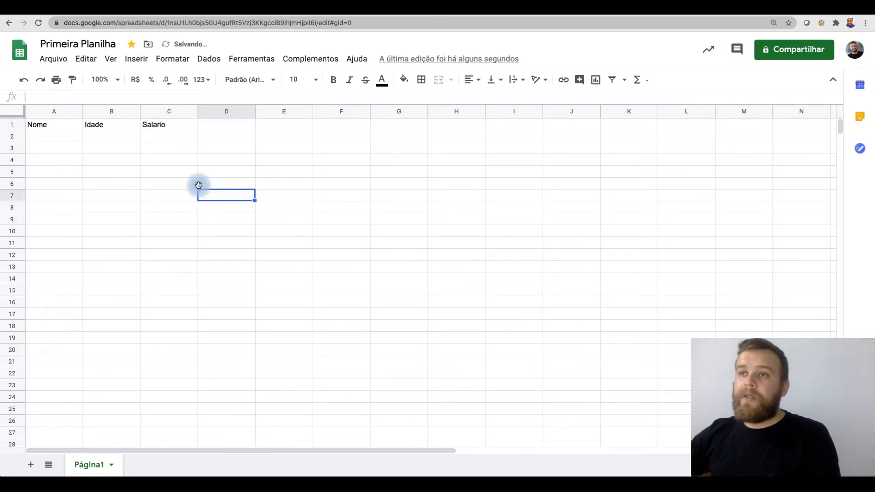
Step: Apply all borders to the header cells A1:C1
drag(34, 126, 164, 125)
click(154, 149)
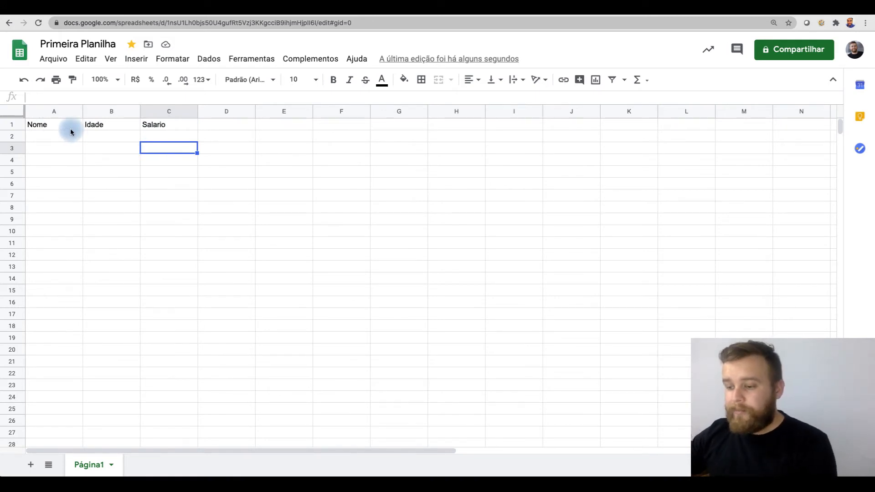
drag(57, 128, 156, 128)
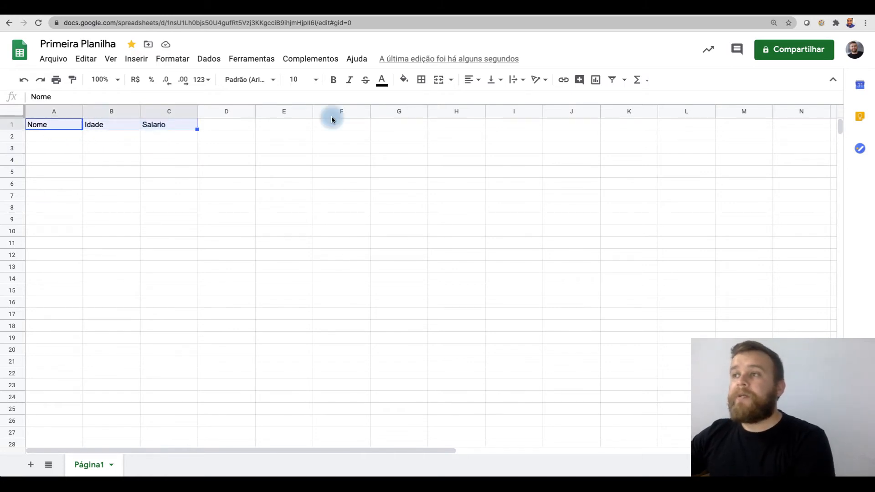
click(422, 80)
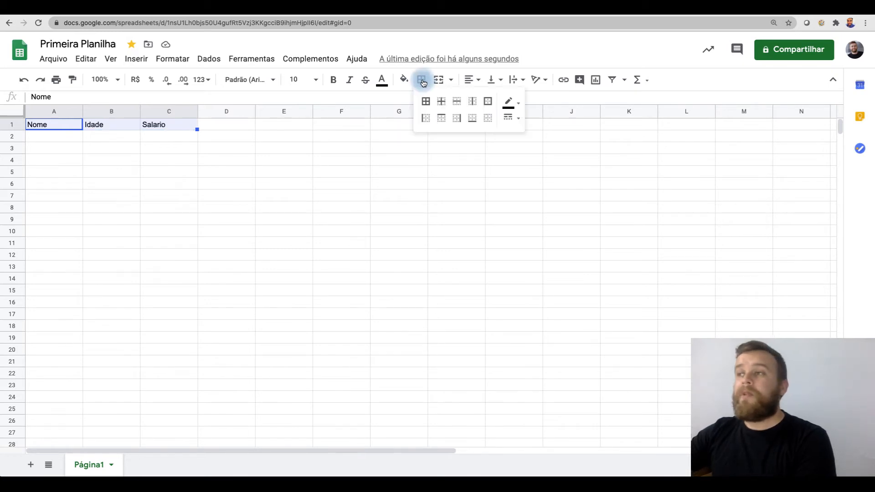
click(428, 104)
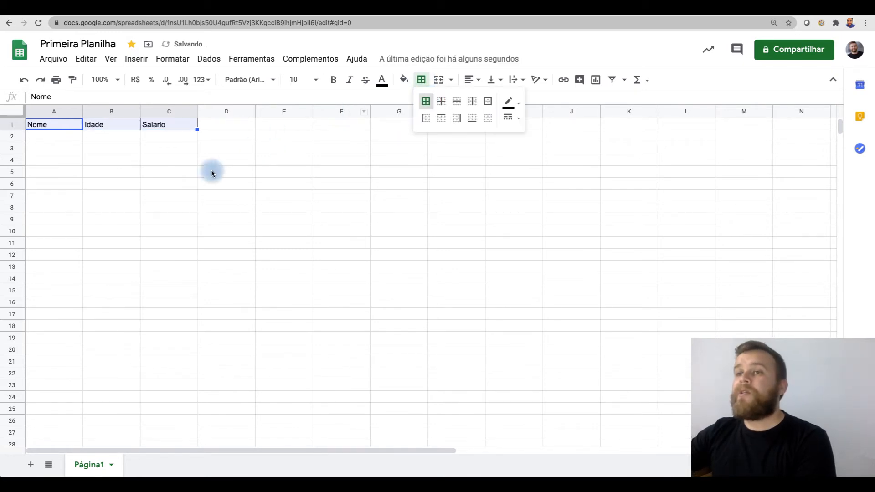
click(189, 171)
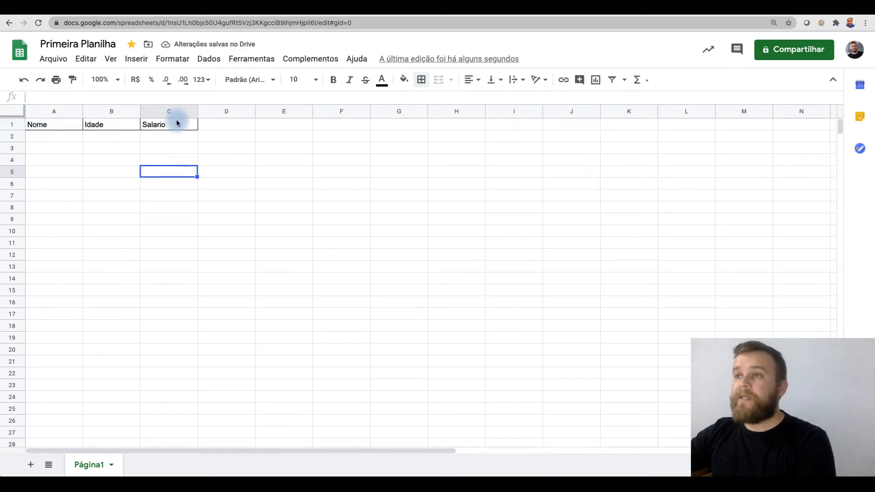
Step: Remove all borders from the header cells A1:C1
drag(176, 122, 53, 121)
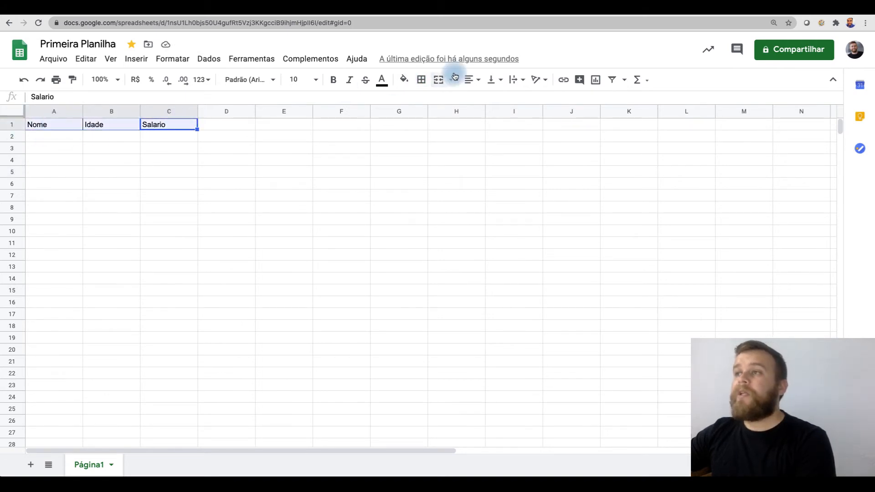
click(421, 79)
click(492, 121)
click(253, 171)
Step: Apply only a bottom border to the header cells A1:C1
click(40, 125)
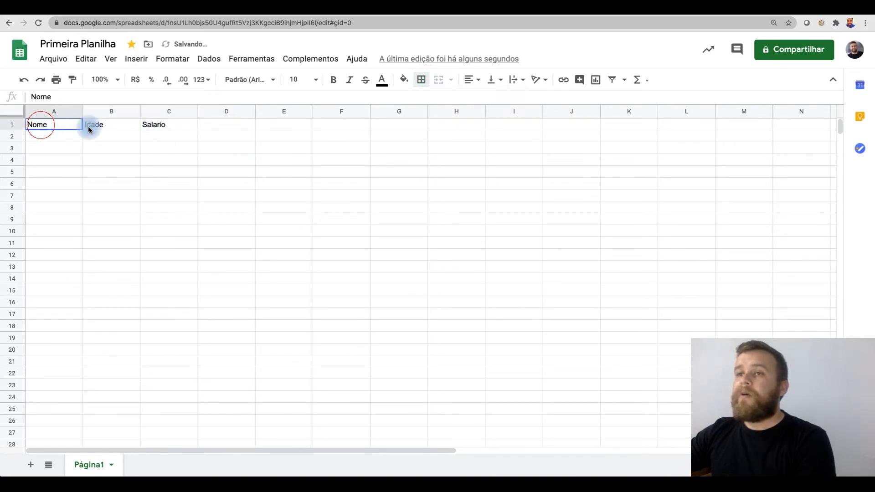
drag(89, 130, 168, 127)
click(421, 79)
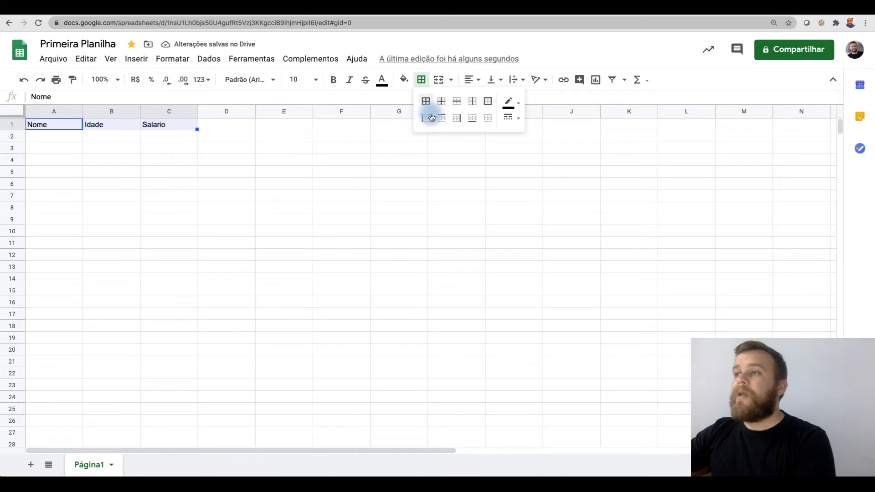
click(473, 120)
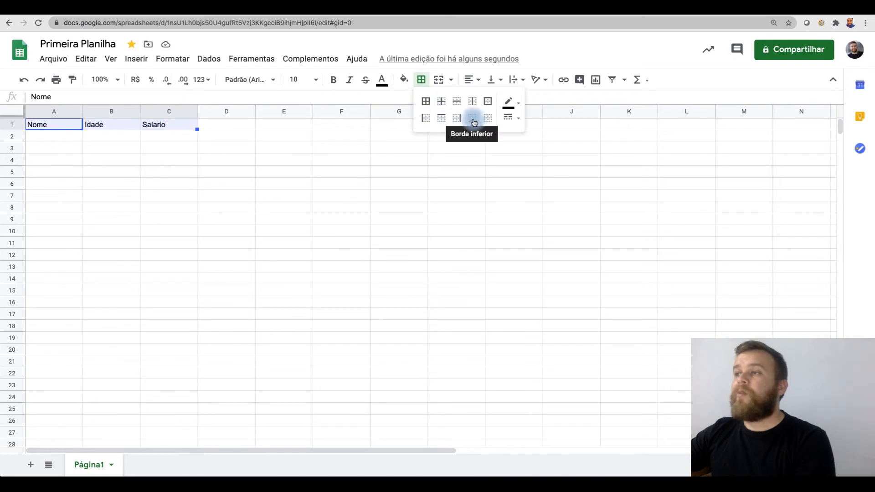
click(473, 121)
click(195, 148)
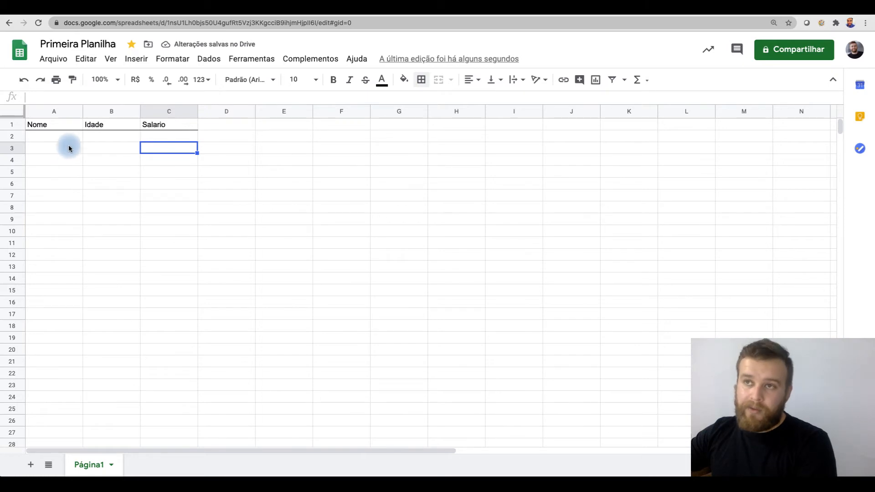
Step: Apply all borders to the table range A1:C7, including the header row
drag(43, 124, 189, 187)
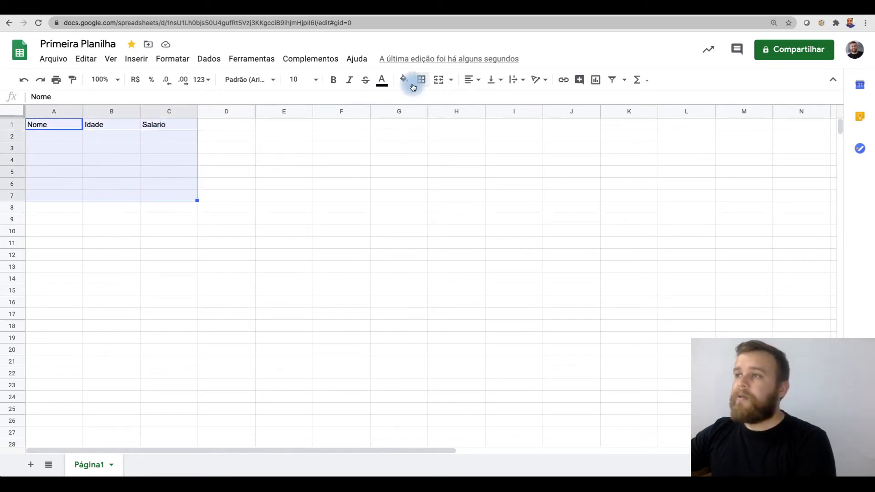
click(435, 80)
click(503, 283)
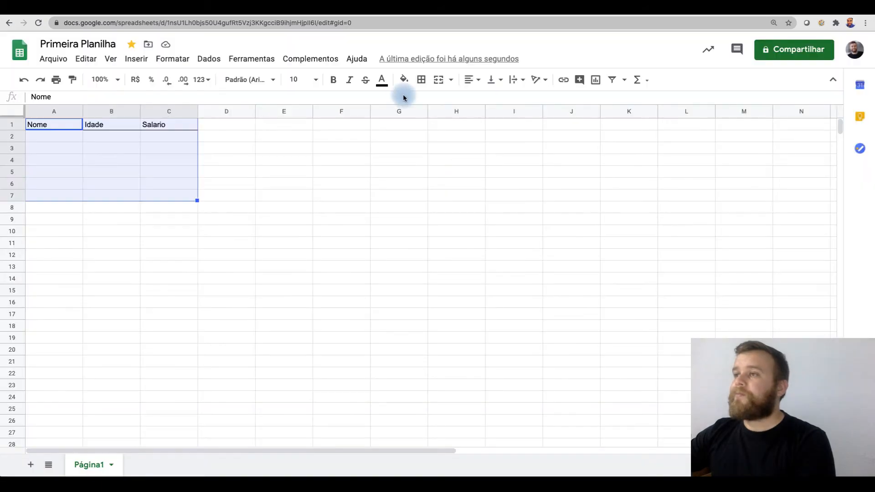
click(421, 81)
click(425, 100)
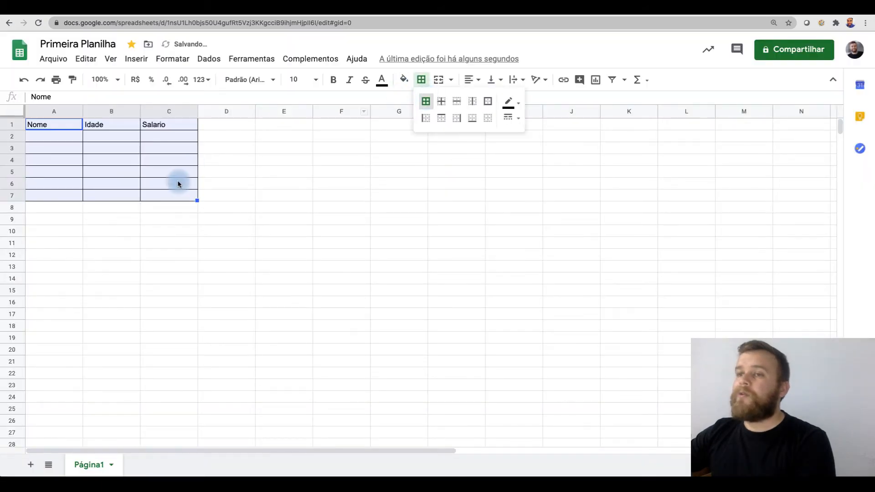
click(177, 183)
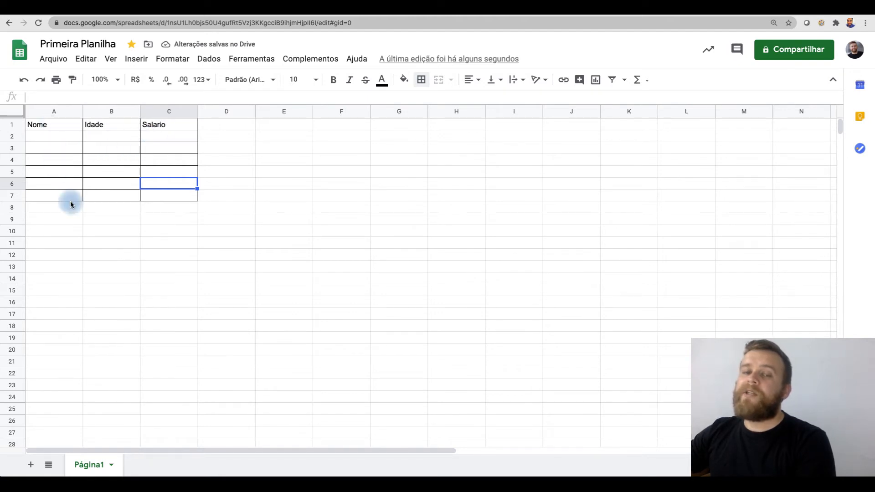
Step: Make the header cells A1:C1 bold and set their font size to 11
drag(51, 126, 165, 189)
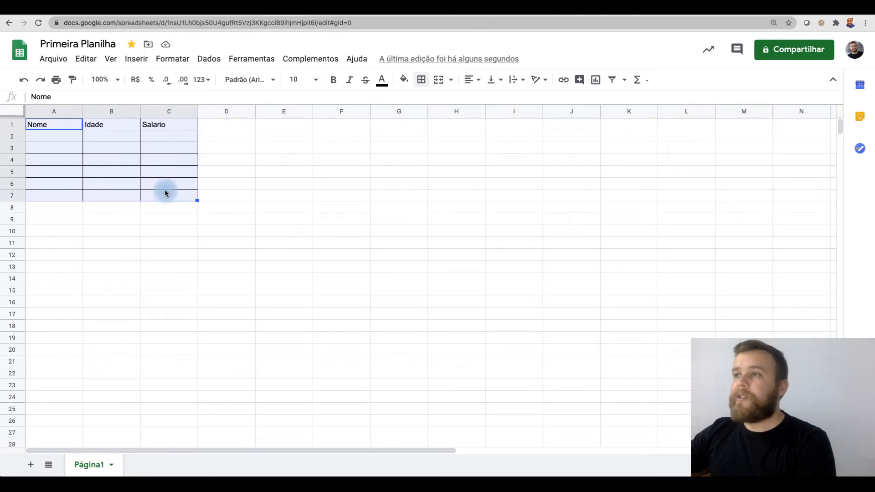
drag(67, 128, 163, 127)
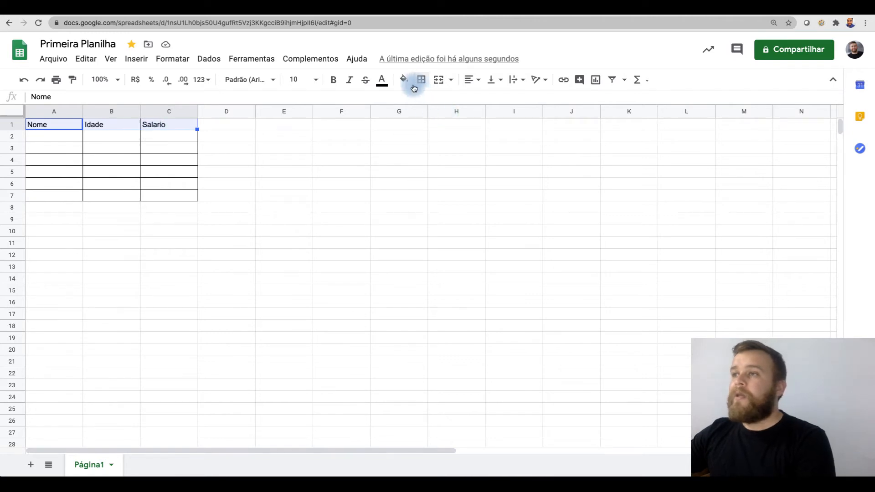
click(333, 80)
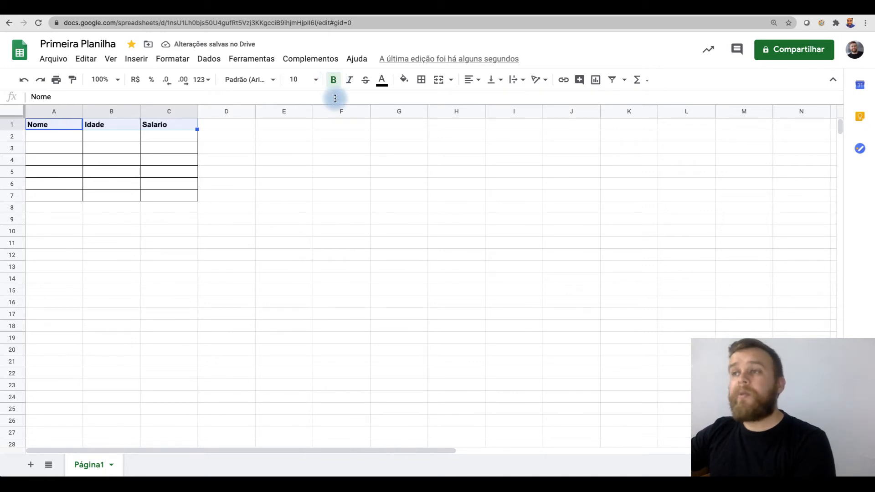
click(316, 82)
click(297, 190)
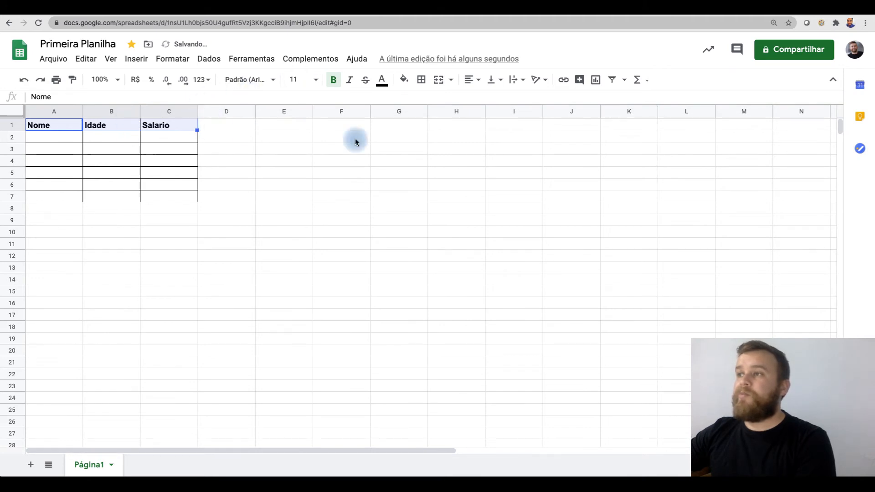
Step: Center the header text in cells A1:C1 horizontally
click(473, 85)
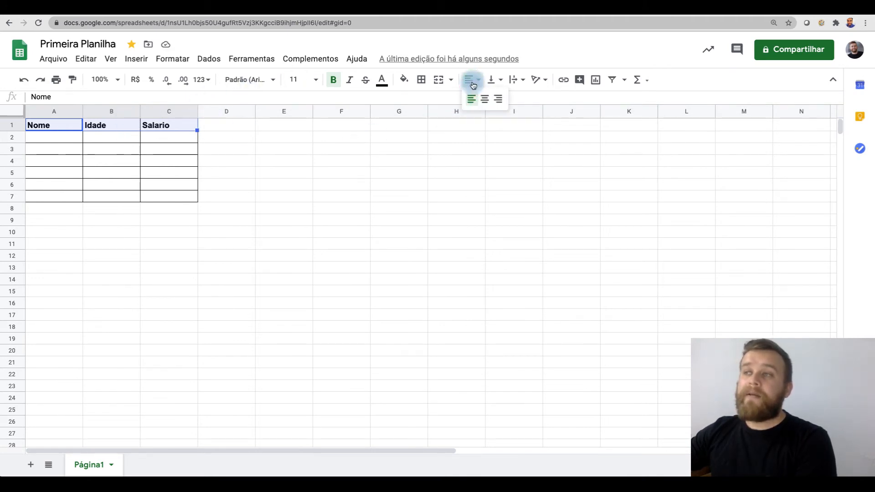
click(487, 100)
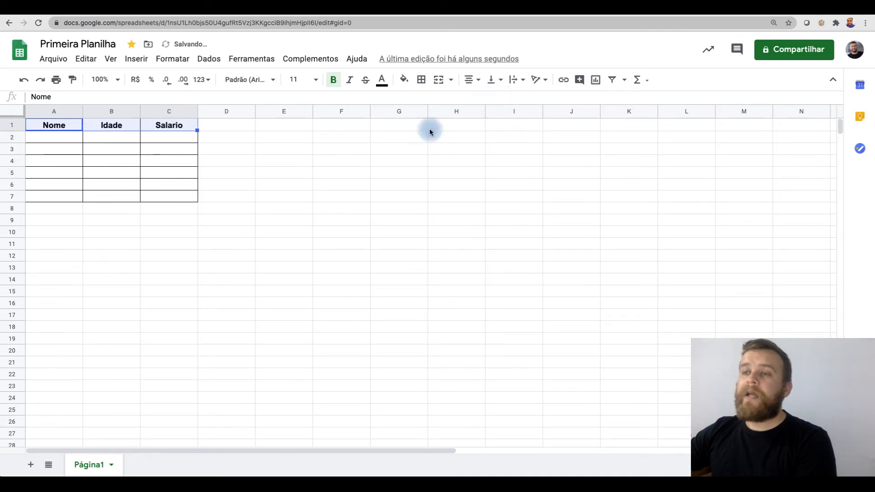
click(253, 165)
Step: Fill row 2 with a first name, age 31 and salary 1000, and format the salary in C2 as currency
click(59, 141)
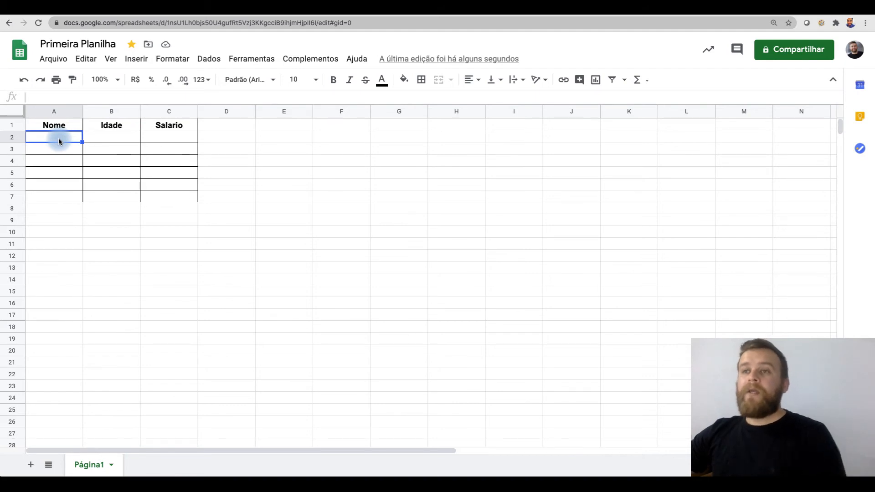
text(Rafael)
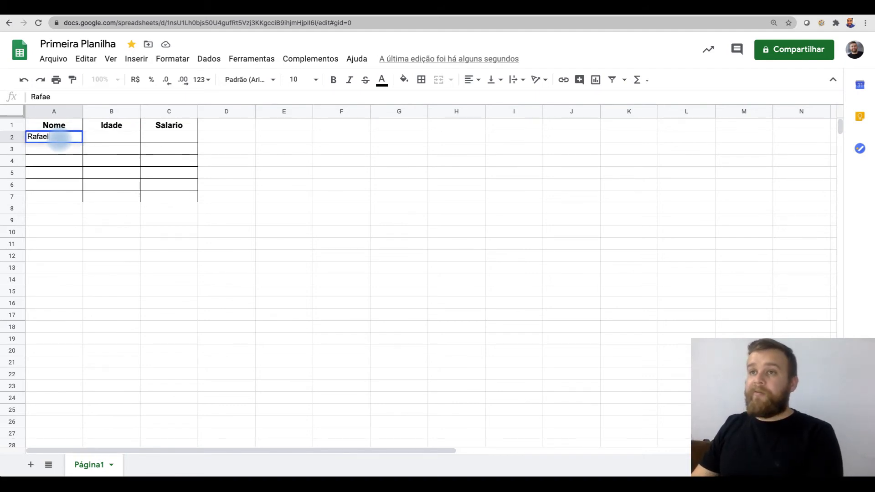
key(Tab)
text(31)
key(Tab)
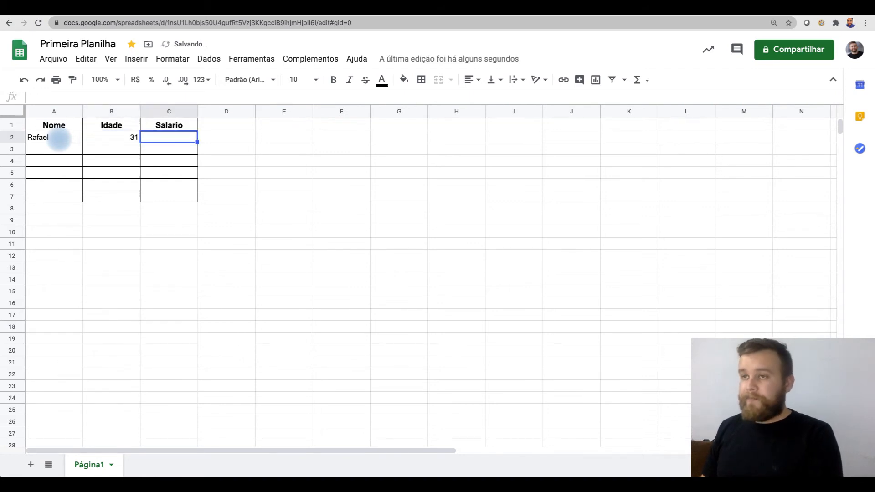
text(1000)
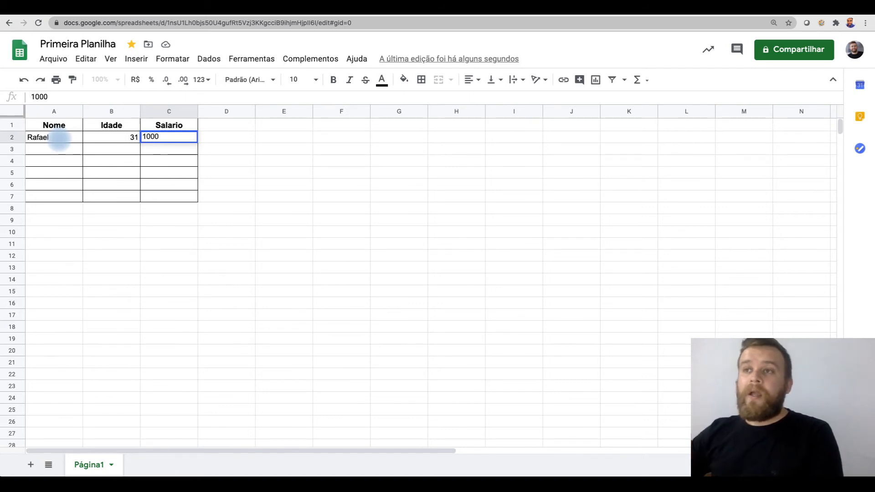
click(105, 178)
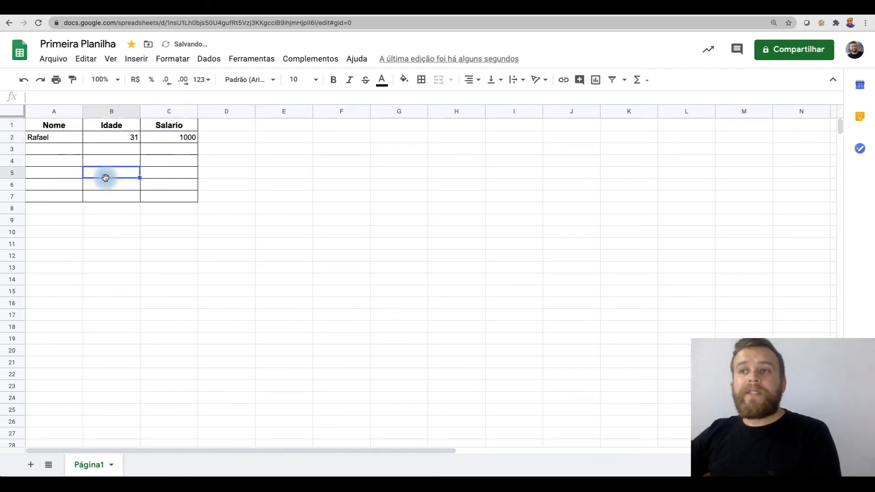
click(173, 137)
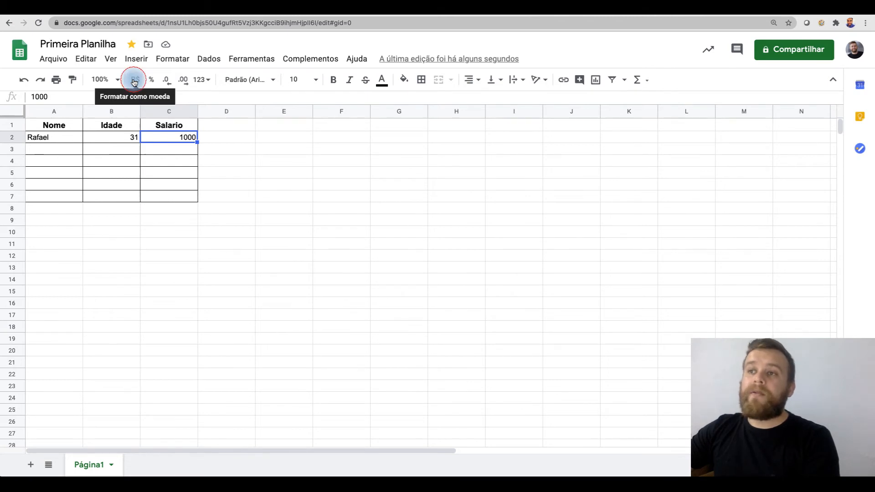
click(134, 81)
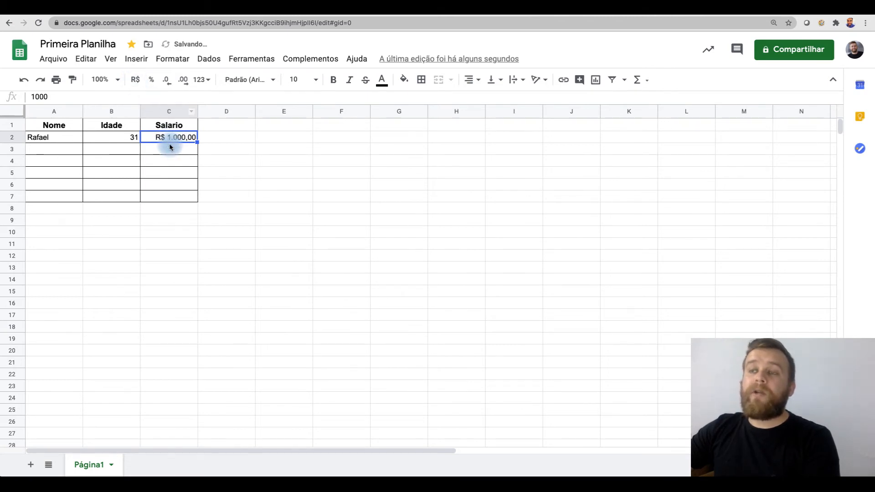
Step: Fill row 3 with a first name, age 87 and salary 900
click(127, 148)
click(68, 149)
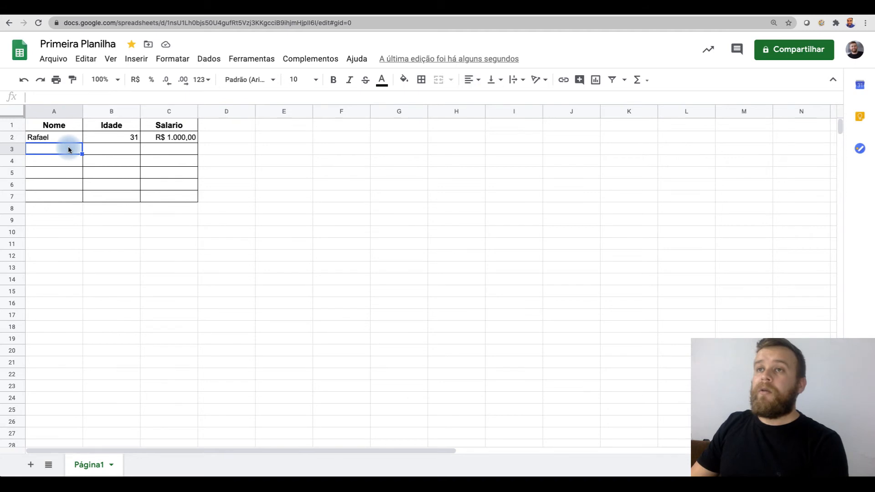
text(Maria)
key(Tab)
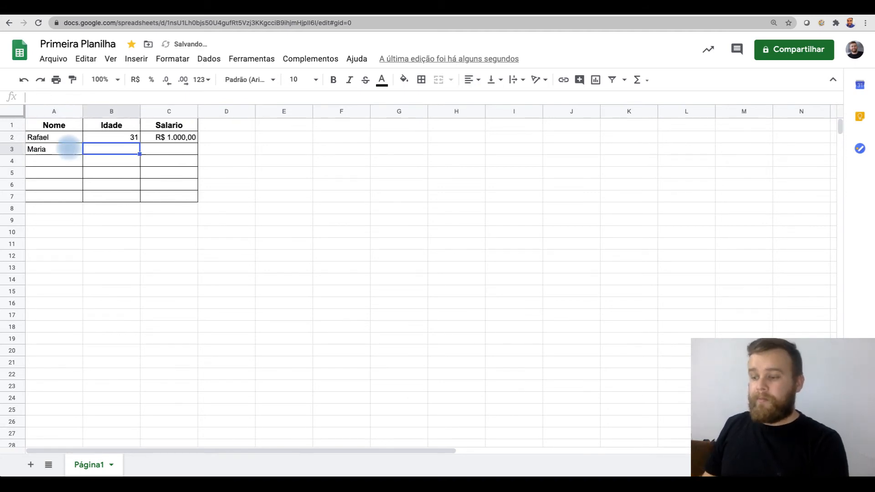
text(87)
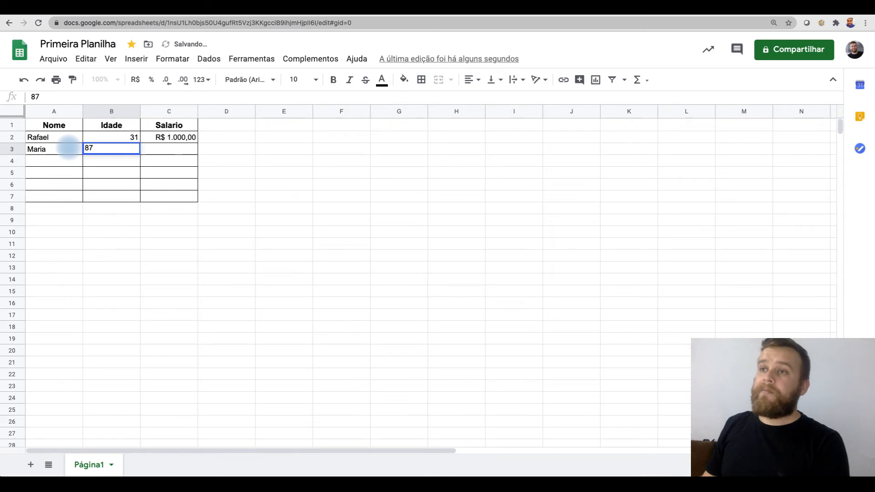
key(Tab)
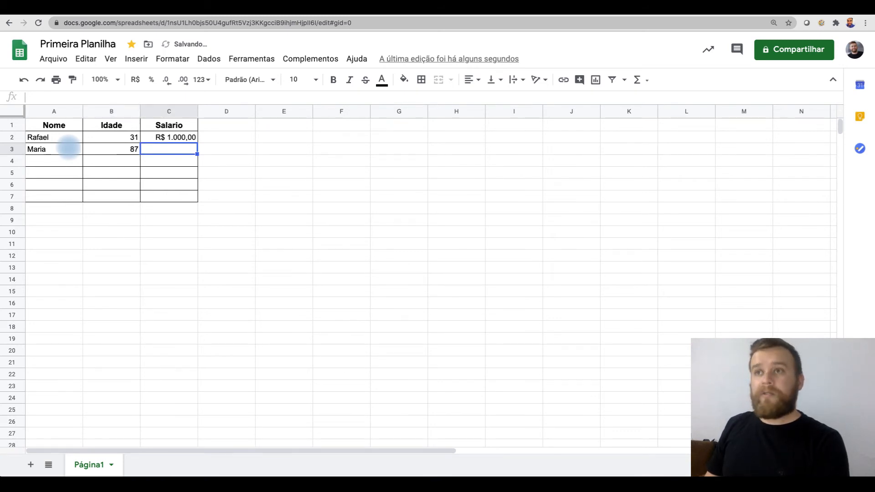
text(900)
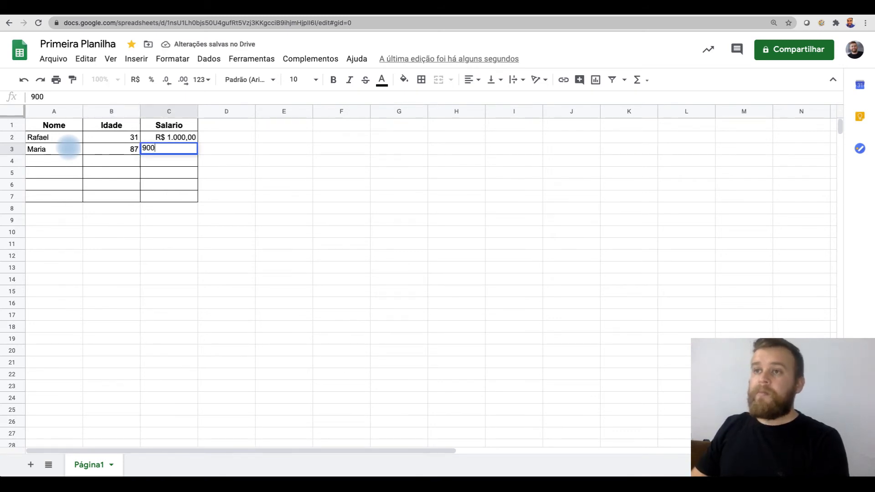
key(Return)
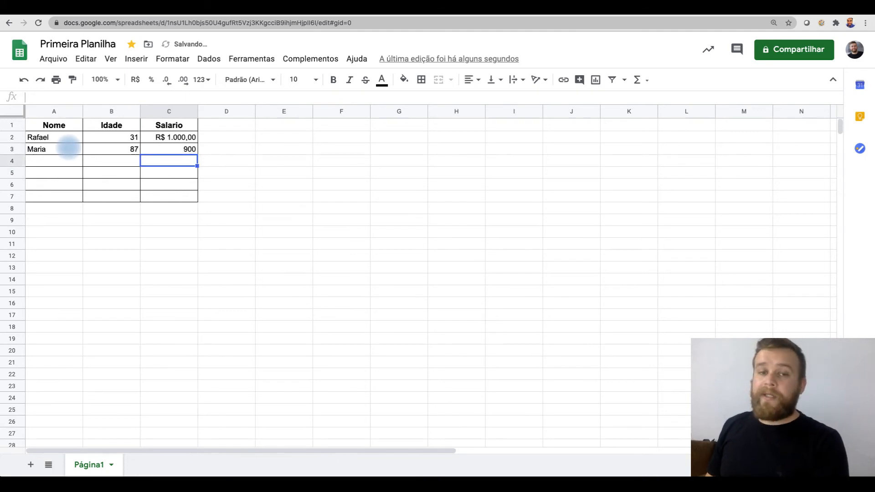
Step: Fill the currency-formatted salary from C2 down through C7
key(Up)
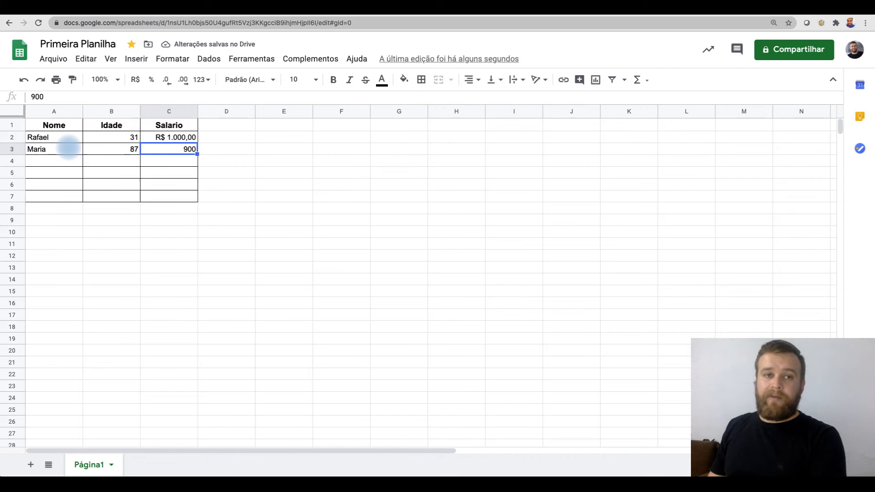
key(Down)
key(Up)
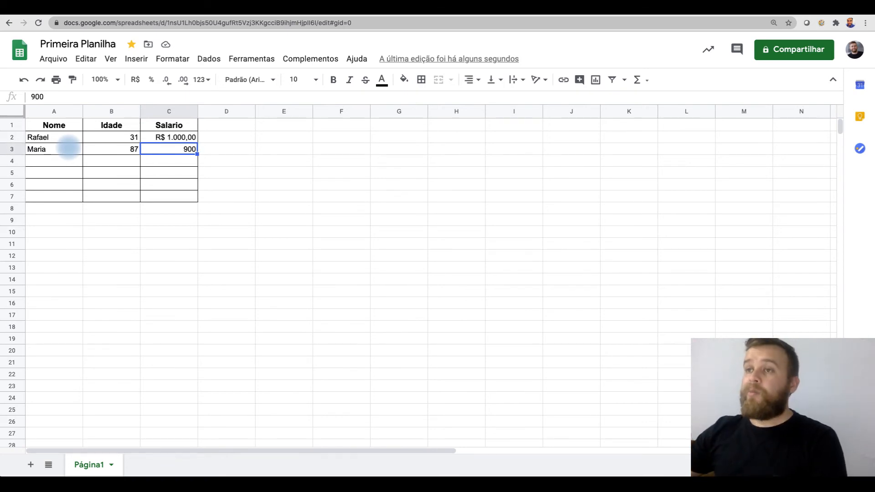
click(182, 228)
click(192, 138)
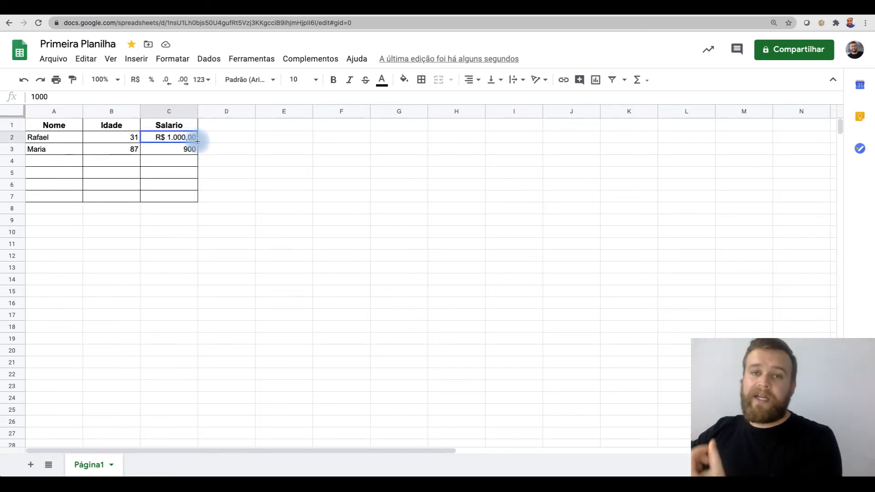
click(196, 176)
click(186, 138)
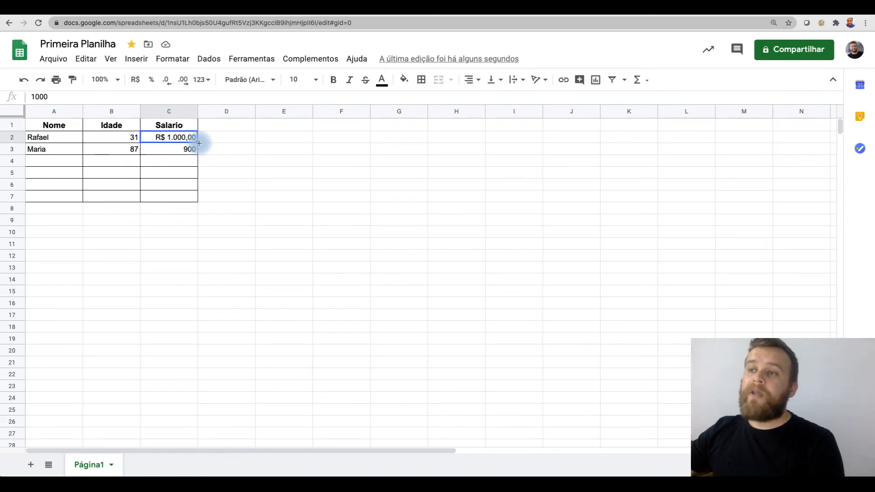
drag(197, 142, 192, 203)
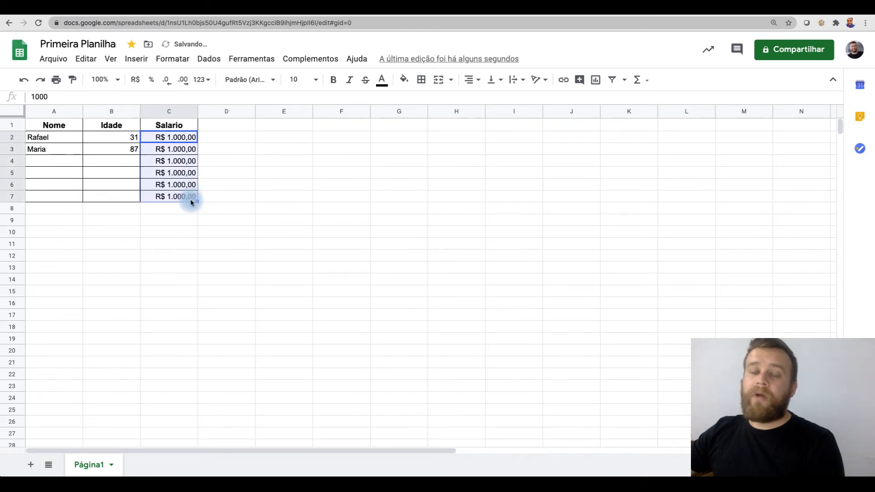
Step: Set the salary in cell C3 to 900
click(181, 152)
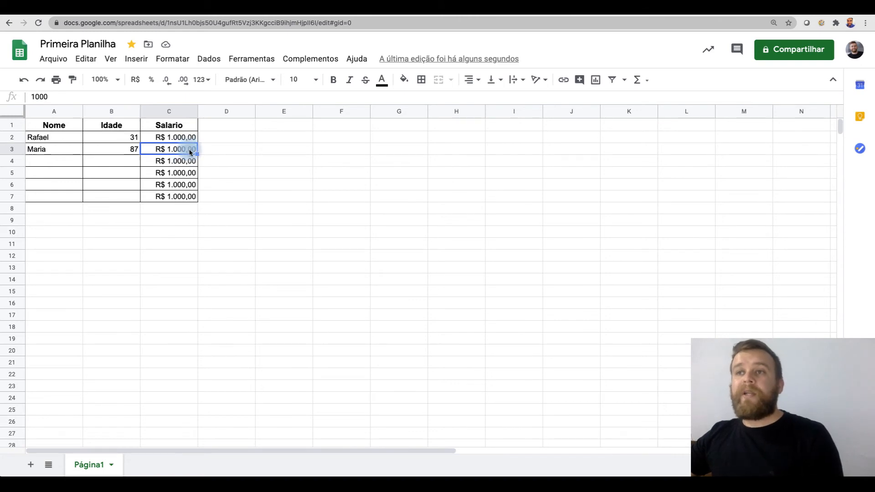
double_click(190, 153)
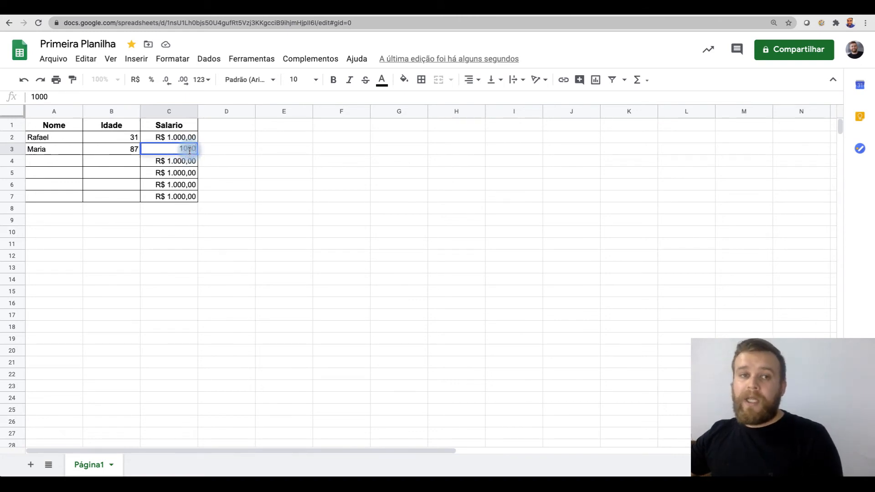
text(900)
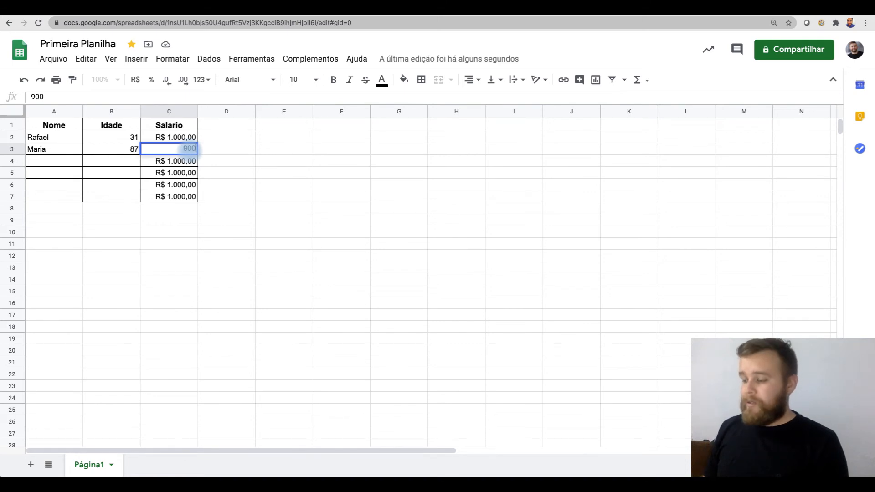
key(Return)
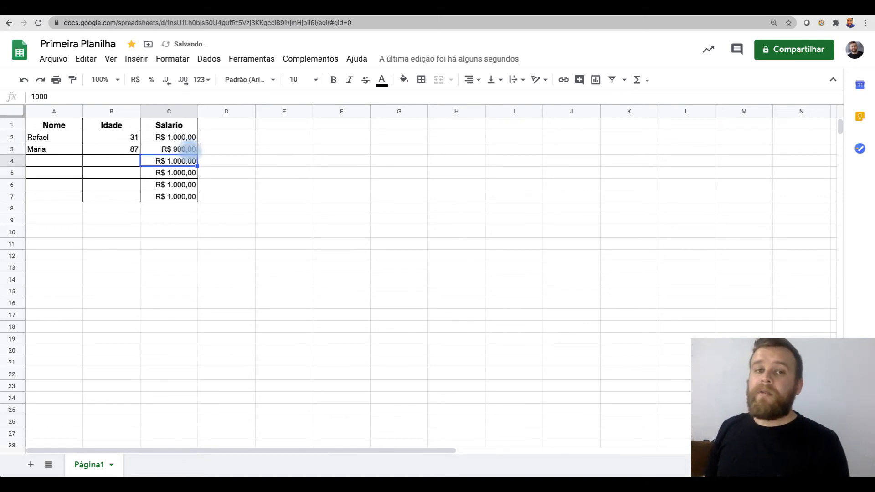
Step: Replace the copied salaries in cells C4 to C7 with 0
text(0)
key(Return)
text(0)
key(Return)
text(0)
key(Return)
text(0)
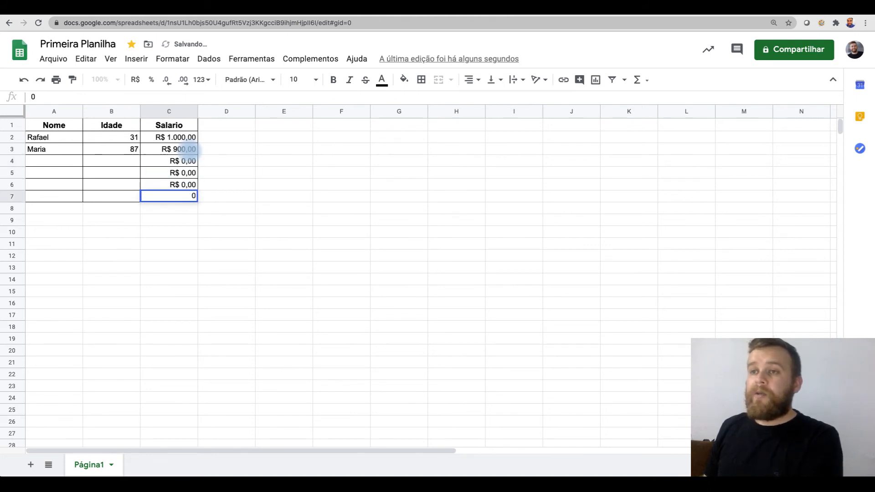
key(Up)
Step: Fill row 4 with a first name, age 43 and salary 800
key(Up)
key(Up)
key(Left)
key(Left)
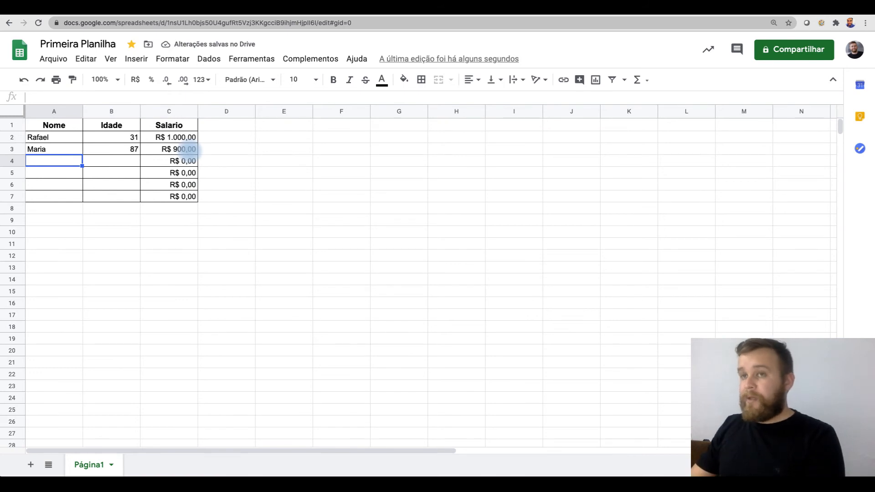
text(Jose)
key(Tab)
text(43)
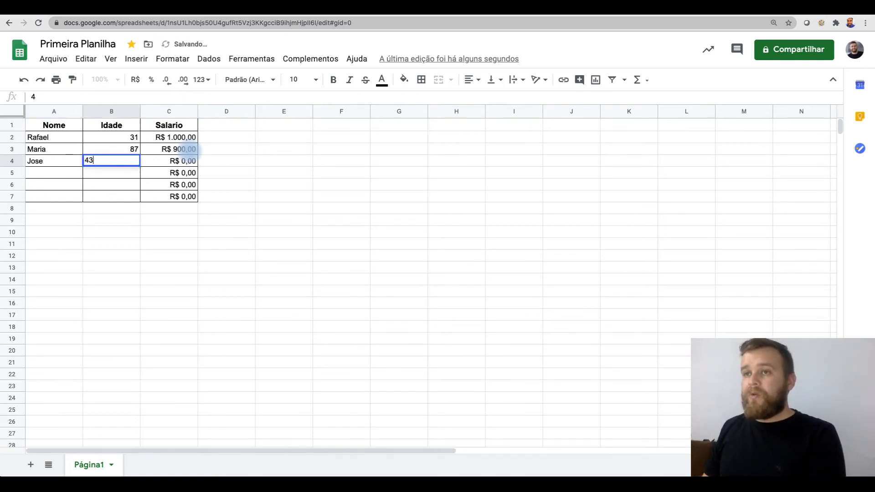
key(Tab)
text(800)
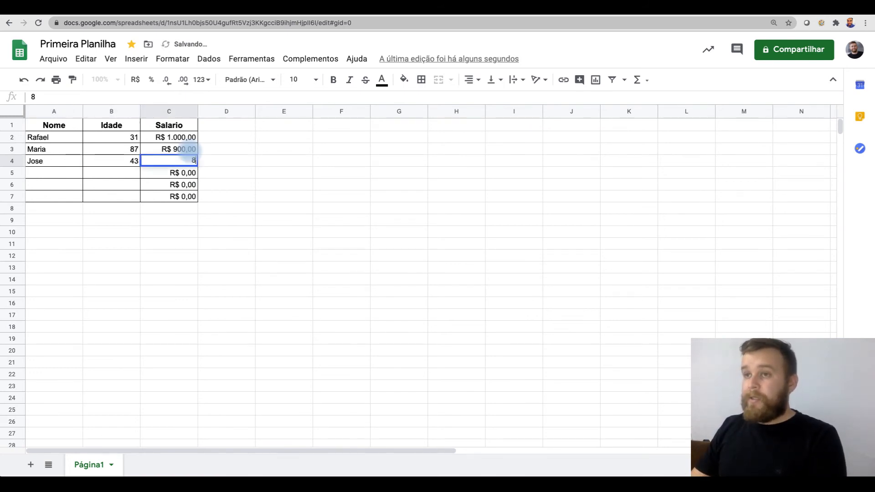
key(Return)
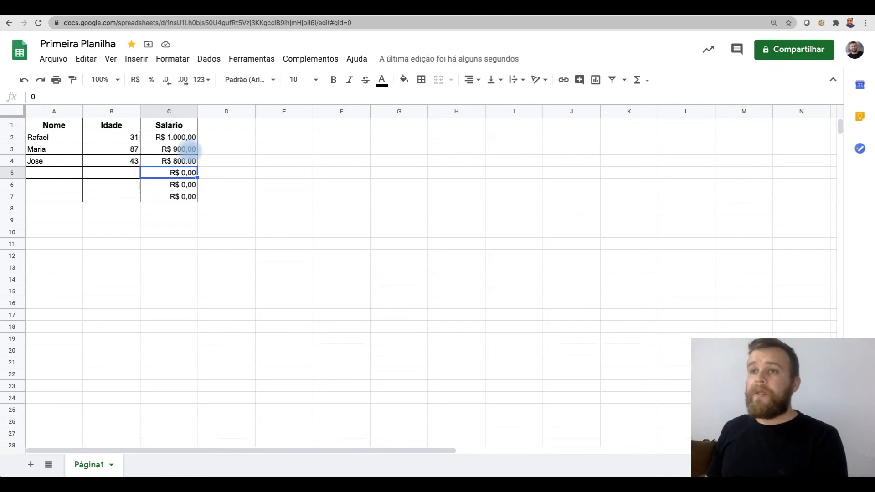
Step: Fill row 5 with a first name, age 90 and salary 340
key(Left)
key(Left)
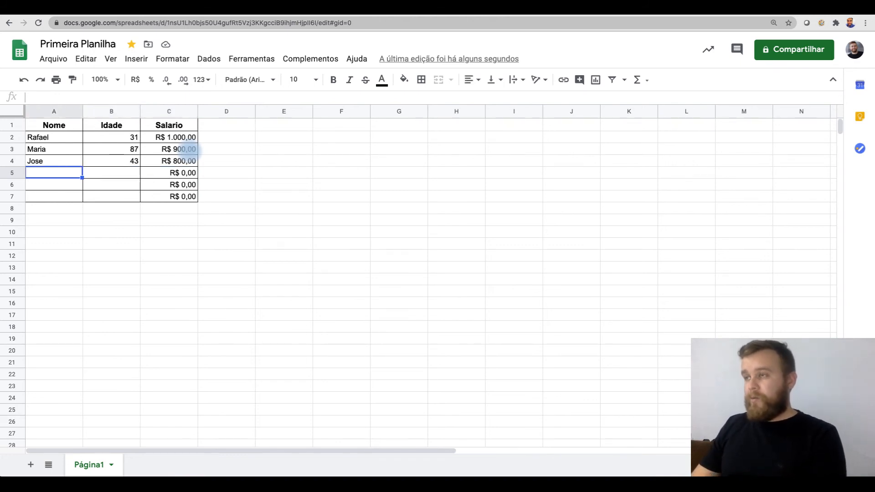
text(Mario)
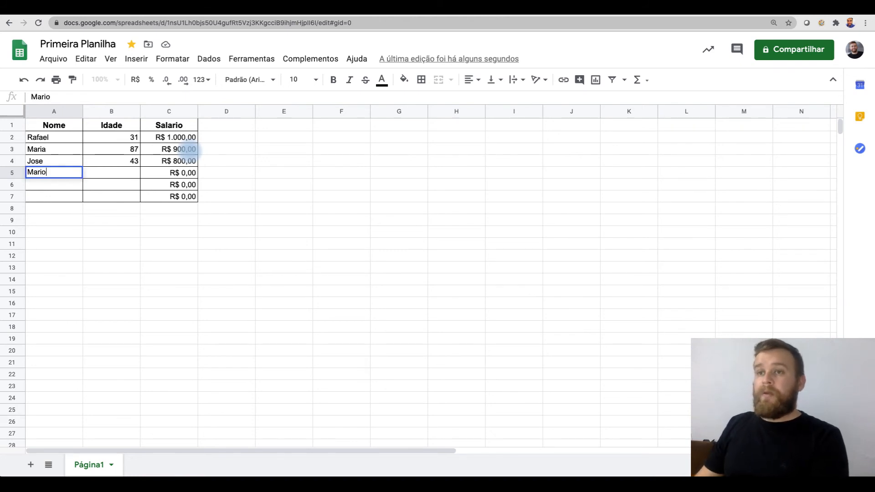
key(Tab)
text(90)
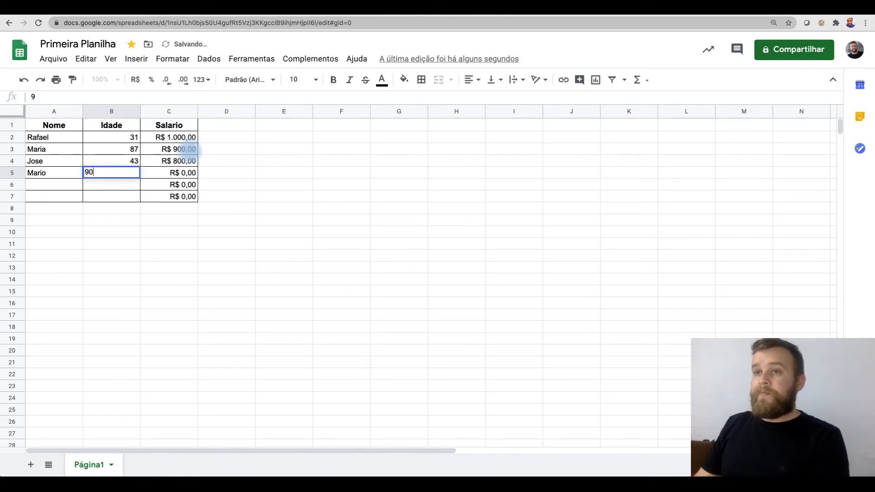
key(Tab)
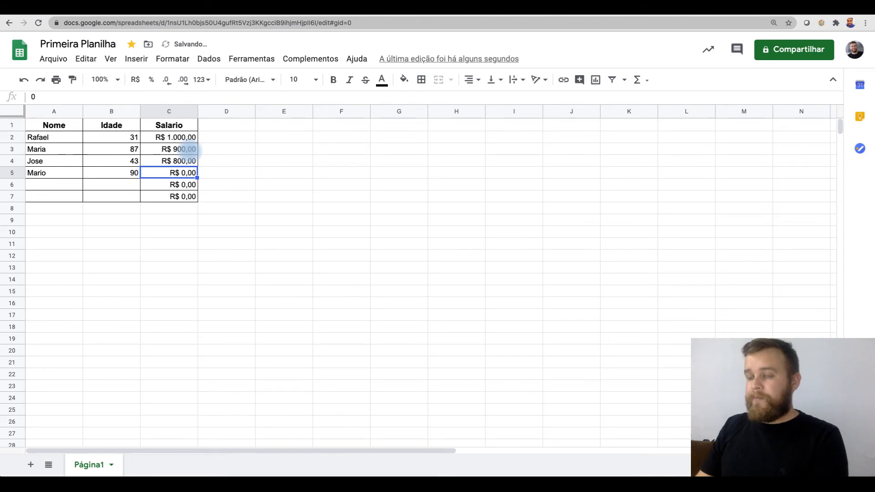
text(340)
key(Return)
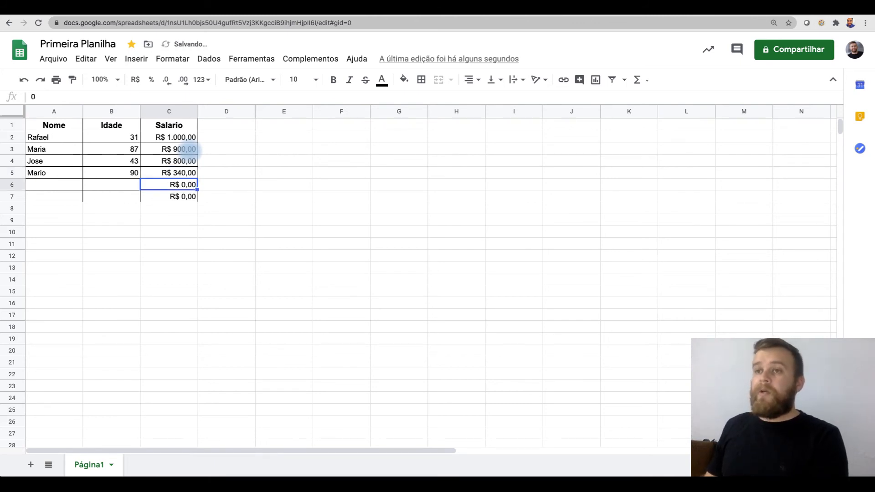
Step: Enter a dash as a placeholder in the Nome and Idade cells of rows 6 and 7
key(Left)
key(Left)
text(-)
key(Tab)
text(-)
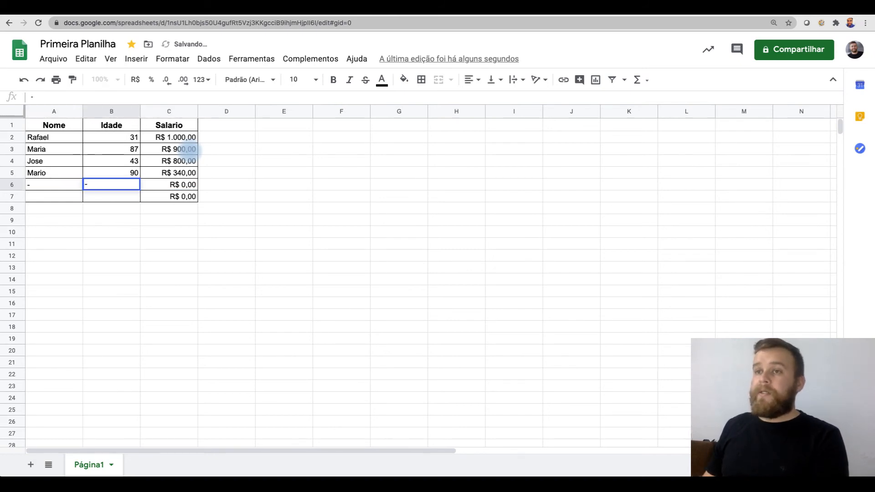
key(Down)
text(-)
key(Left)
text(-)
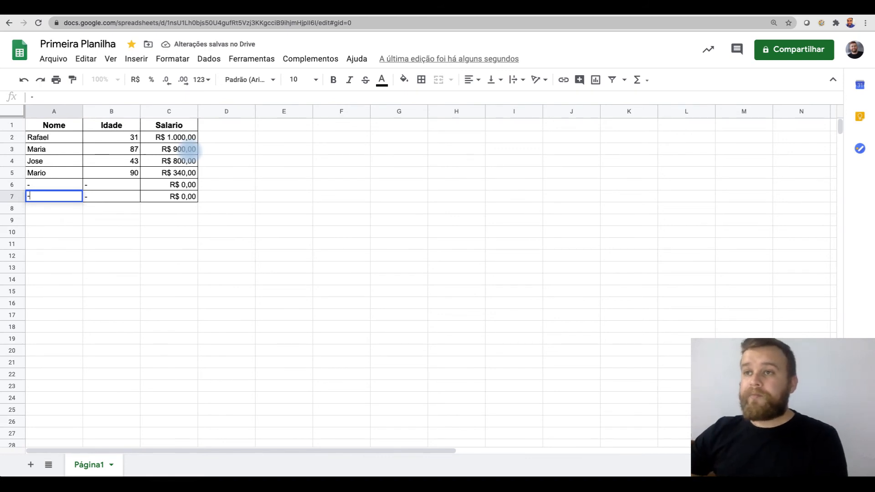
click(54, 126)
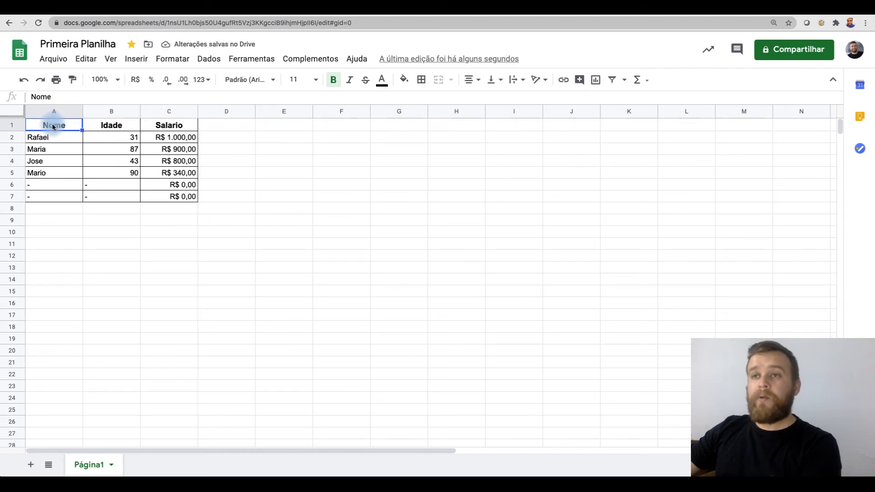
Step: Create a filter on the table range A1:C7, covering the Nome, Idade and Salario columns
drag(51, 126, 160, 196)
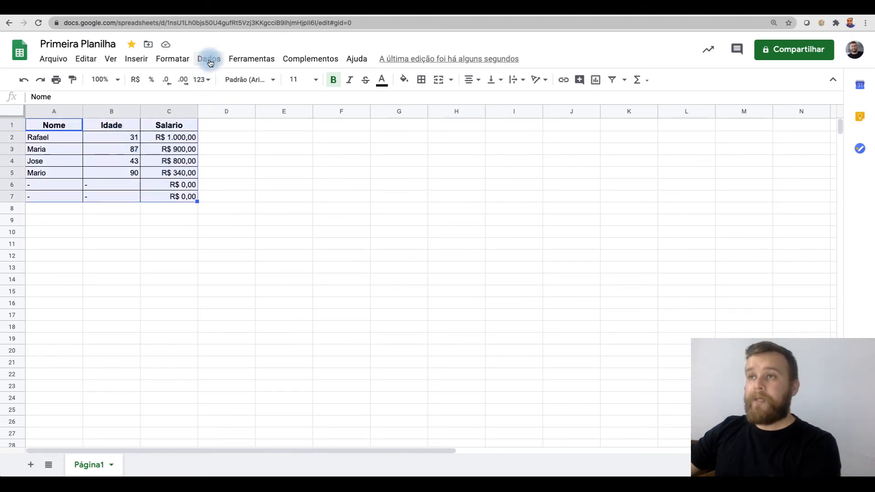
click(112, 60)
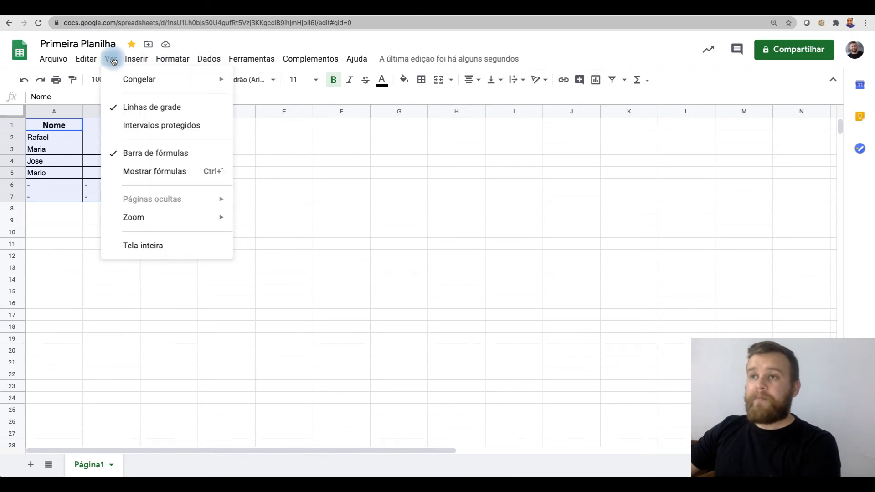
mouse_move(210, 61)
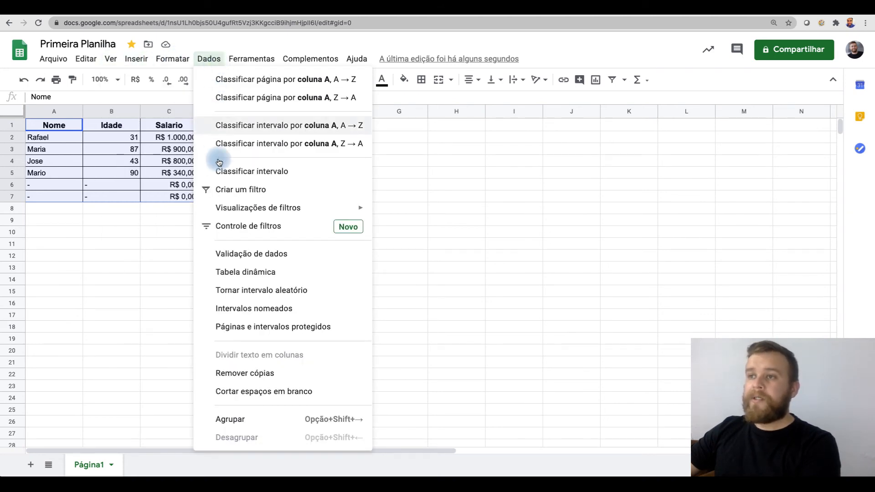
click(222, 190)
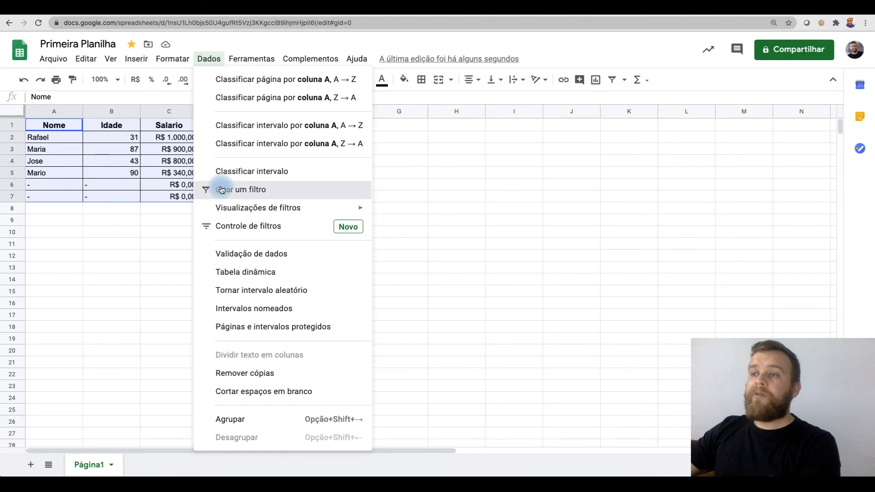
click(226, 209)
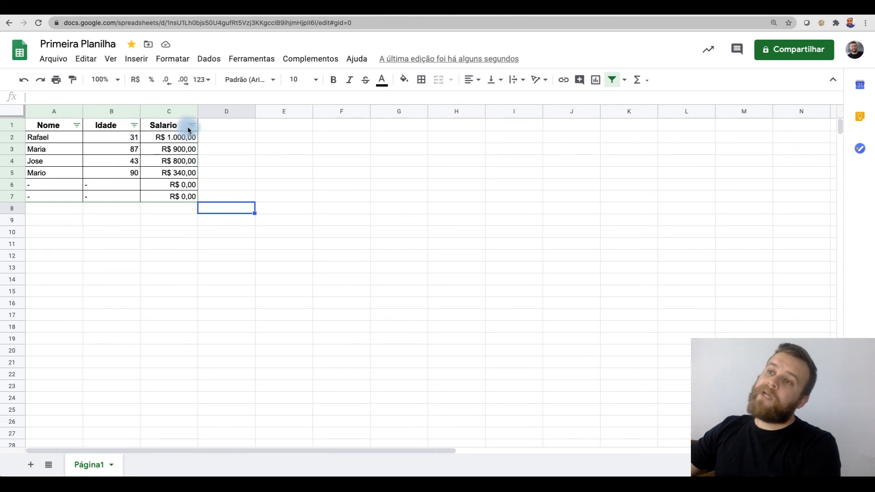
Step: Filter the Nome column by values to hide the dash entries and the names in rows 3 and 5
click(76, 126)
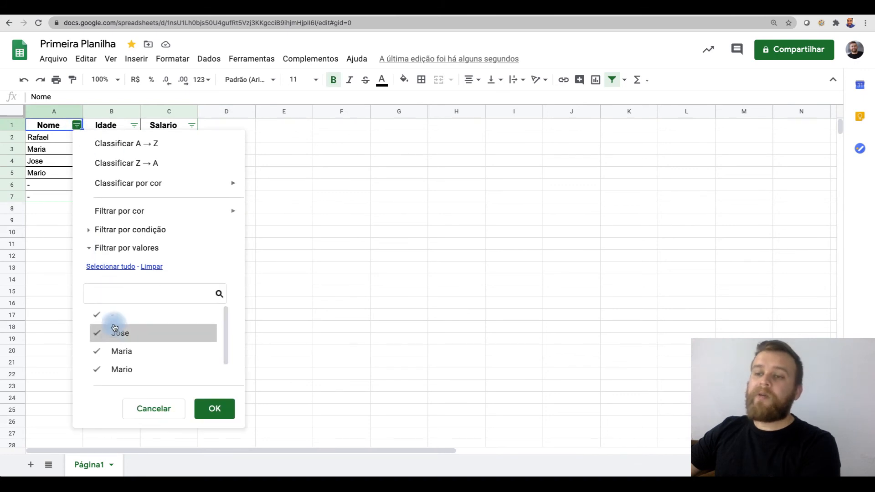
click(99, 315)
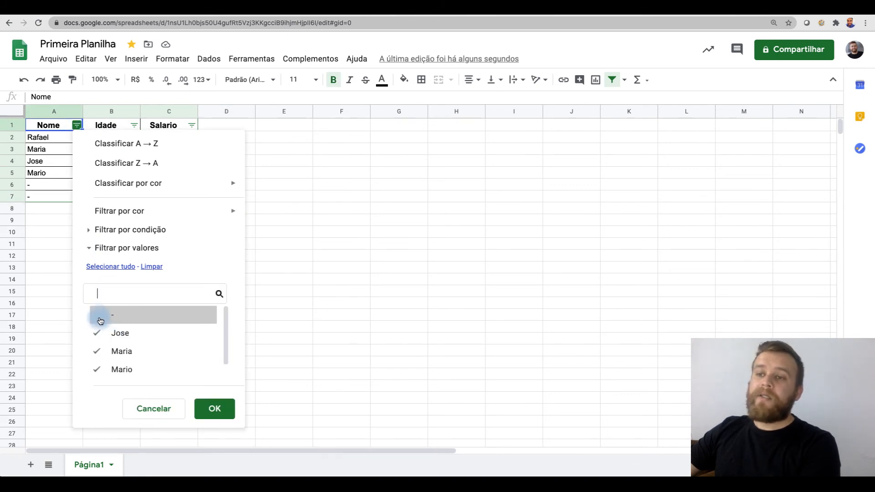
click(96, 351)
click(97, 368)
click(225, 410)
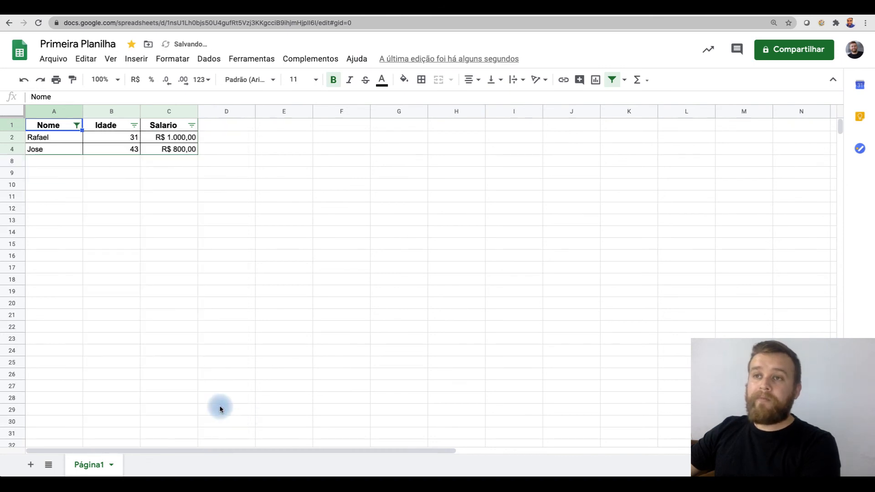
Step: Narrow the Nome filter to only the name in row 4 by excluding the name in row 2
click(77, 126)
click(98, 332)
click(214, 408)
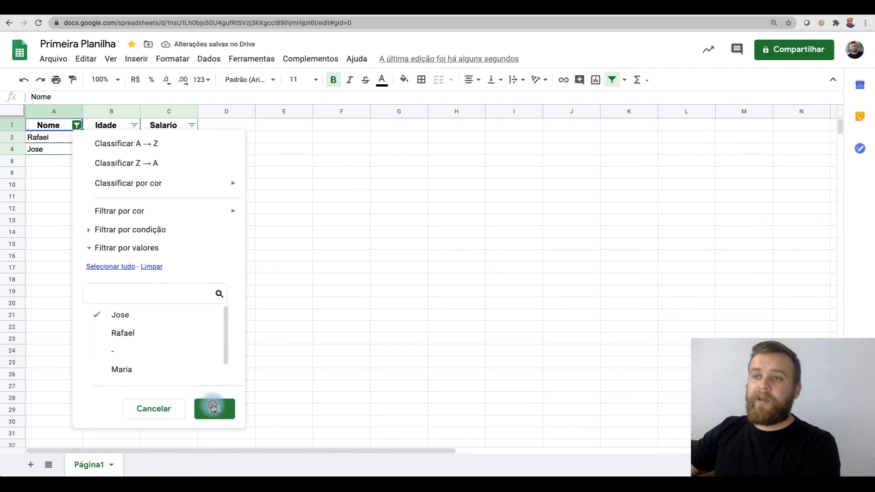
Step: Change the Nome filter to exclude only the name in row 2 and include all other names and the dash entries
click(77, 125)
click(101, 331)
click(100, 351)
click(102, 369)
click(197, 409)
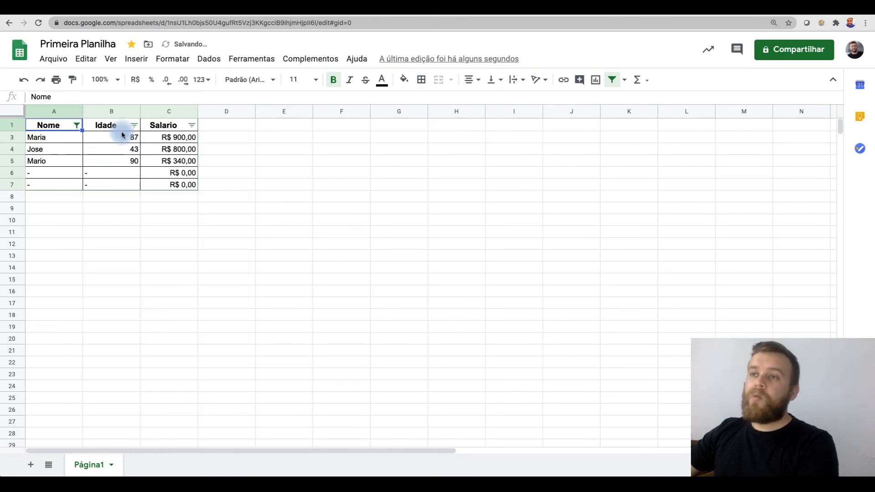
Step: Look at the filter options of the Idade and Salario columns and close them without applying anything
click(134, 125)
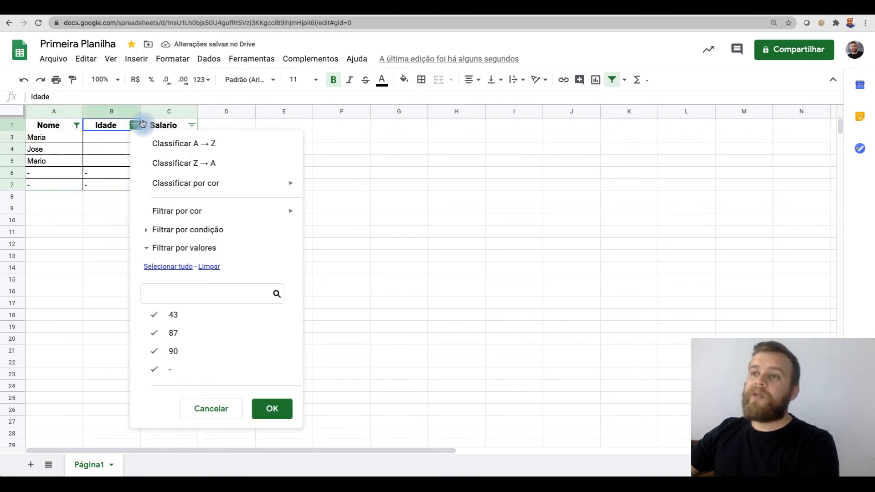
click(192, 125)
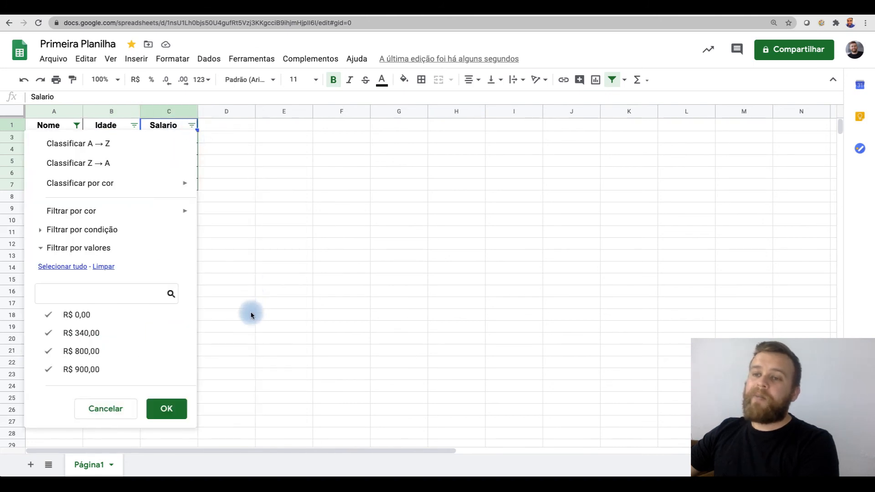
click(256, 353)
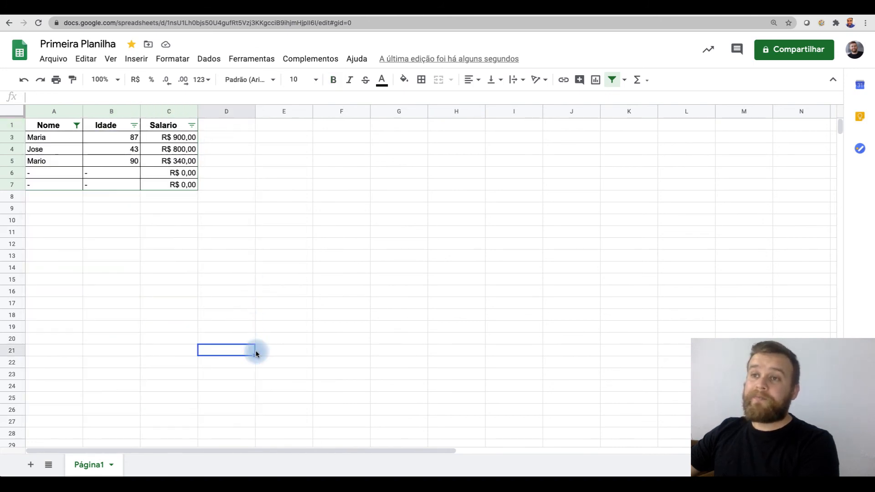
Step: Include every value in the Nome filter and sort the table by Nome from A to Z
click(77, 126)
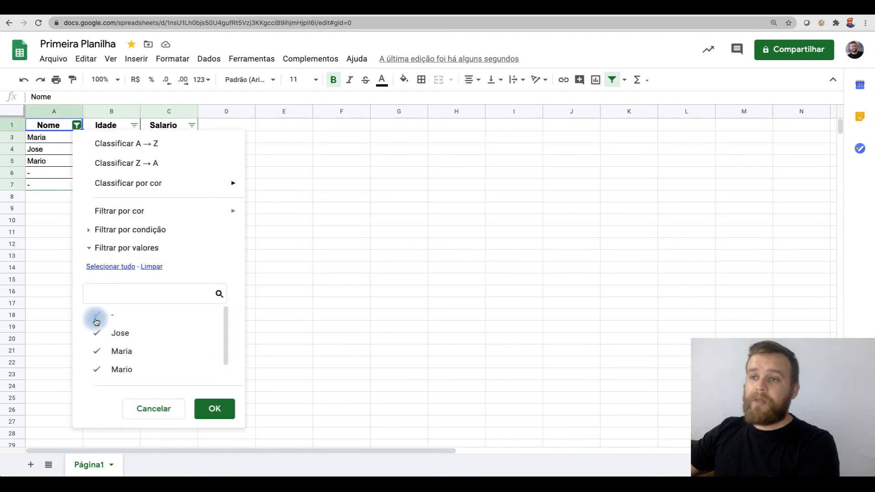
scroll(109, 339, down, 1)
click(234, 412)
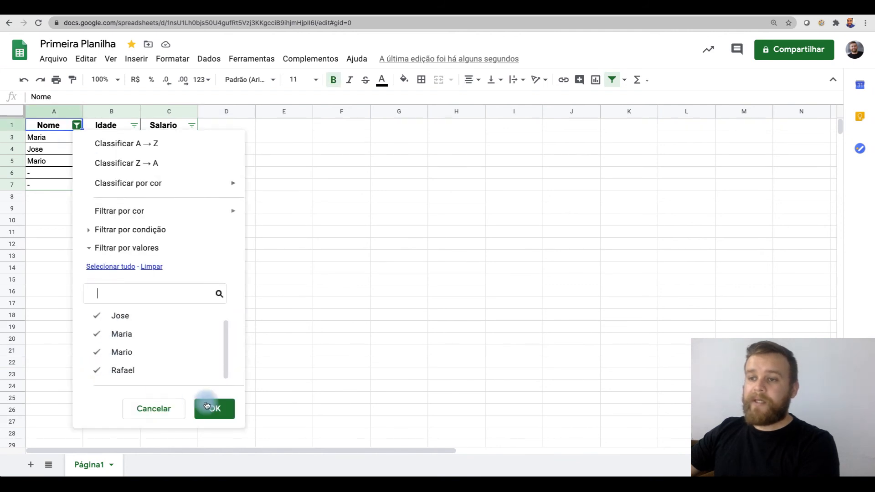
click(77, 125)
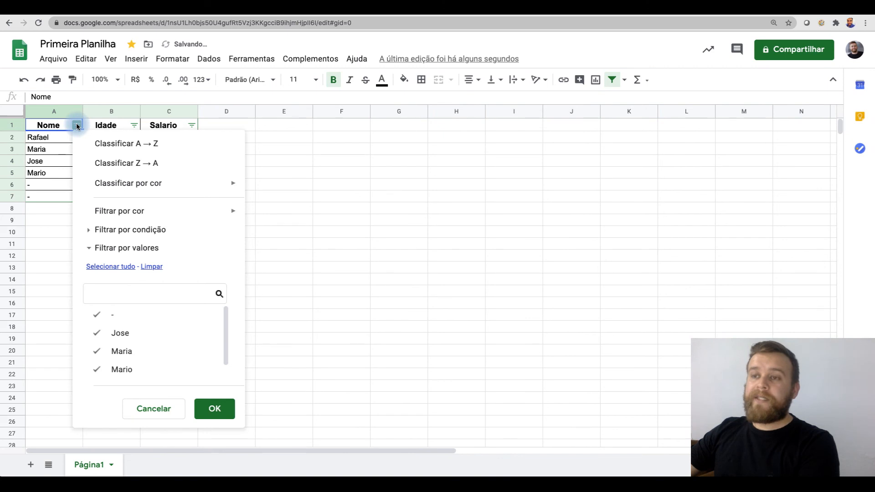
click(124, 144)
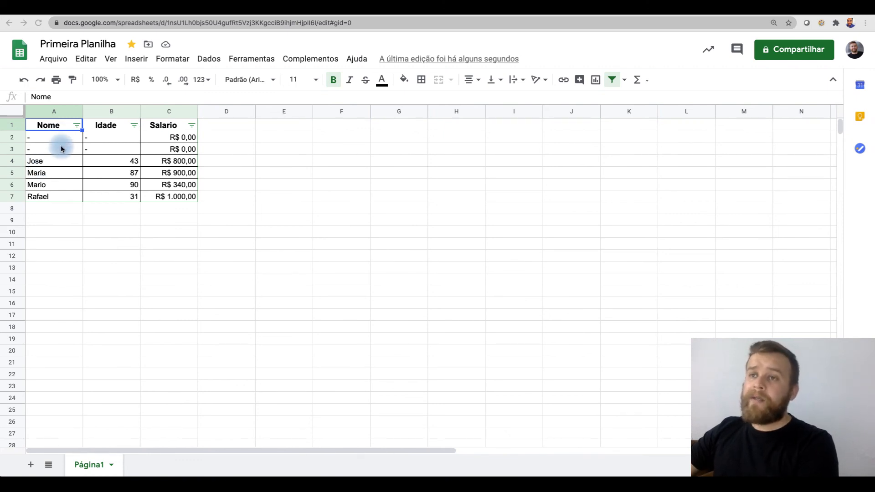
Step: Copy the four filled data rows A4:C7 and paste them five times below the table, at A8, A12, A16, A20 and A24
drag(70, 160, 189, 195)
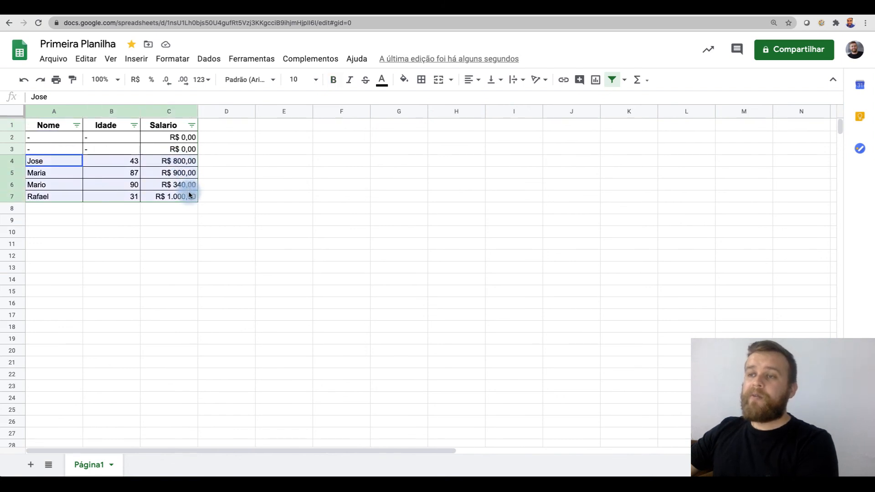
key(ctrl+c)
click(69, 208)
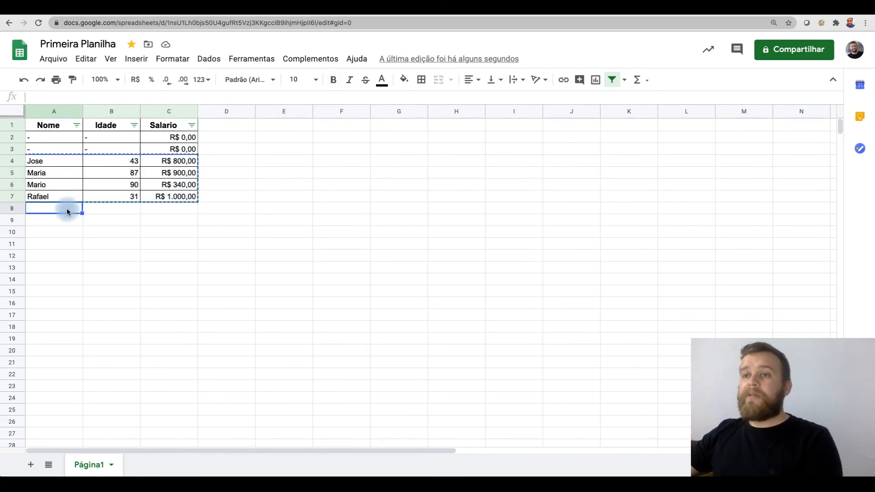
key(ctrl+v)
click(55, 255)
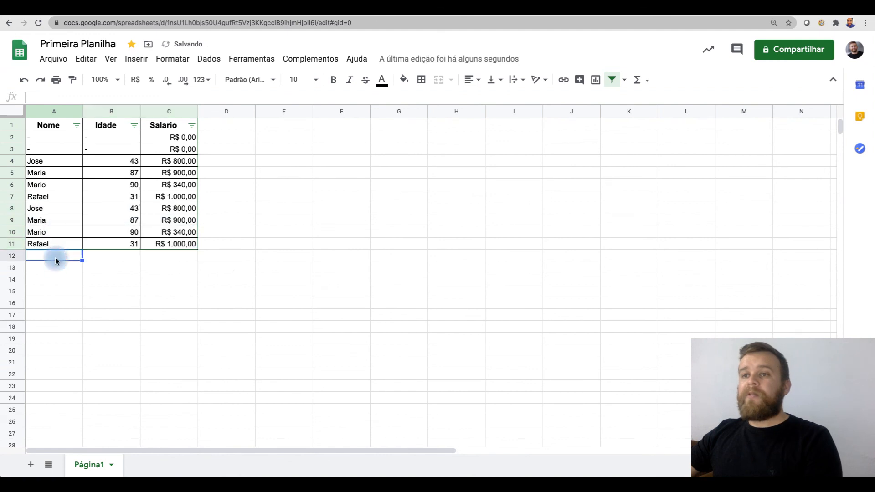
key(ctrl+v)
click(55, 304)
key(ctrl+v)
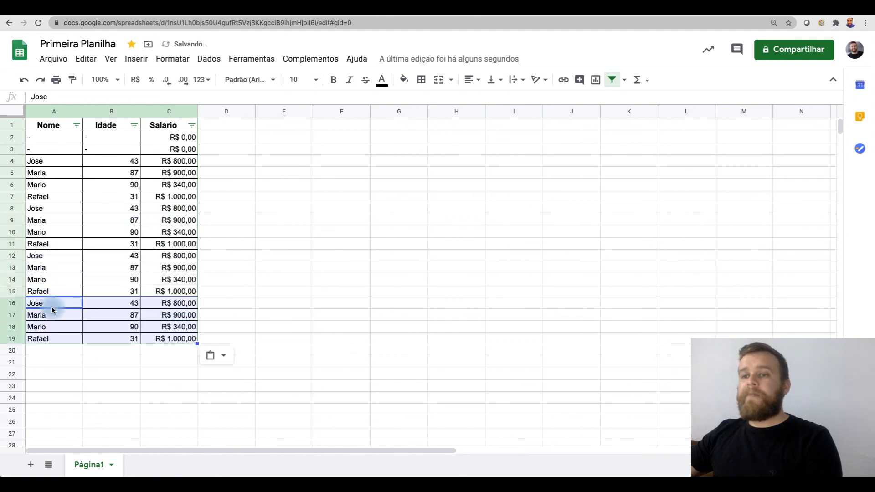
click(55, 350)
key(ctrl+v)
click(53, 397)
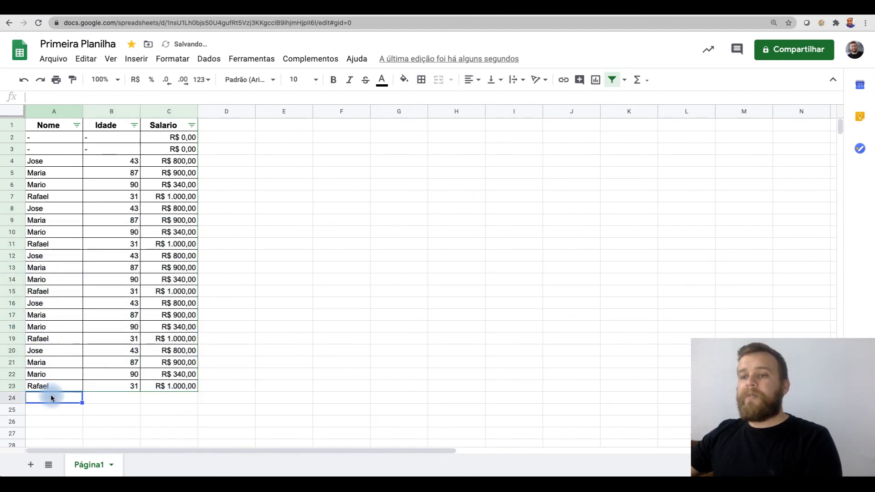
key(ctrl+v)
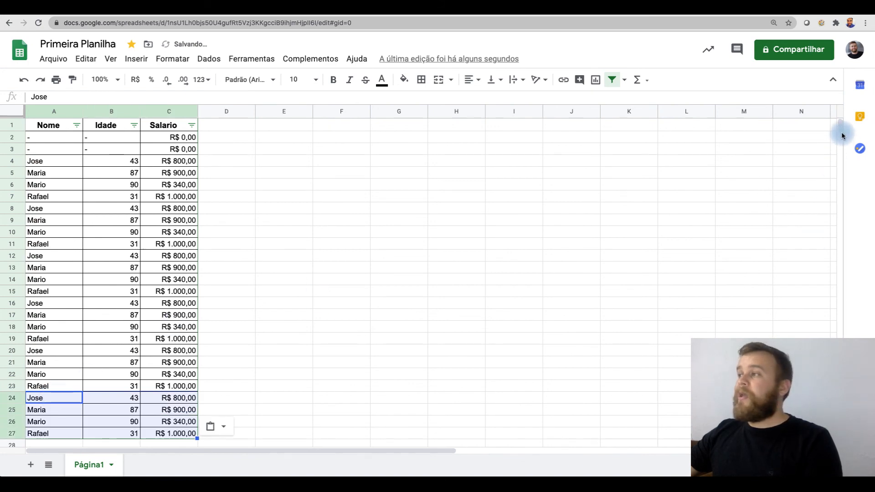
Step: Examine the lower rows of the extended table to see how readable the columns are without the header row
scroll(842, 132, down, 3)
scroll(841, 132, down, 4)
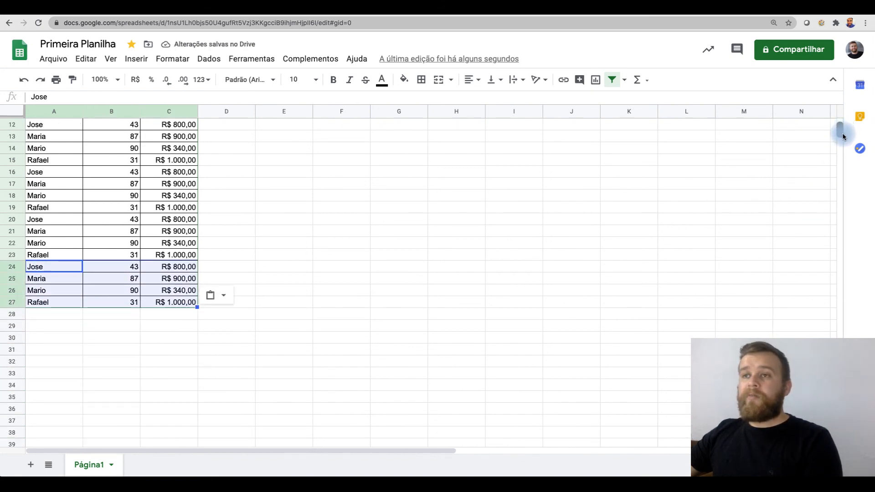
scroll(841, 132, up, 1)
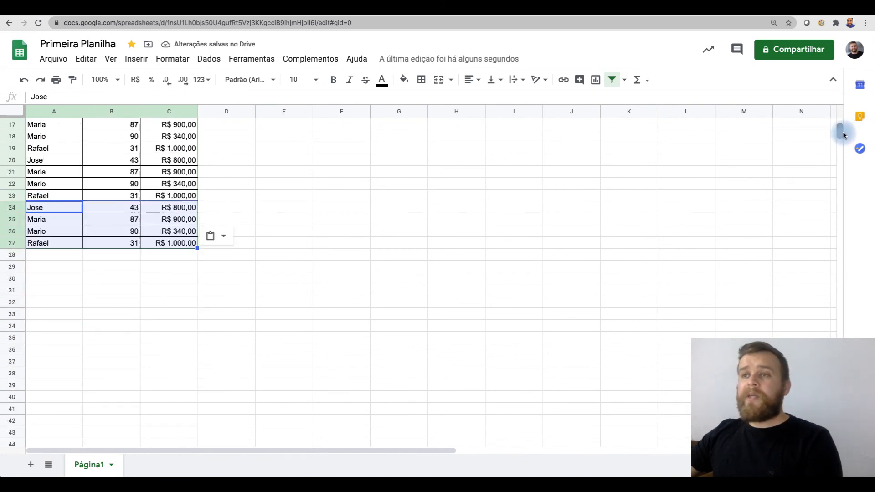
click(119, 183)
click(121, 196)
click(122, 184)
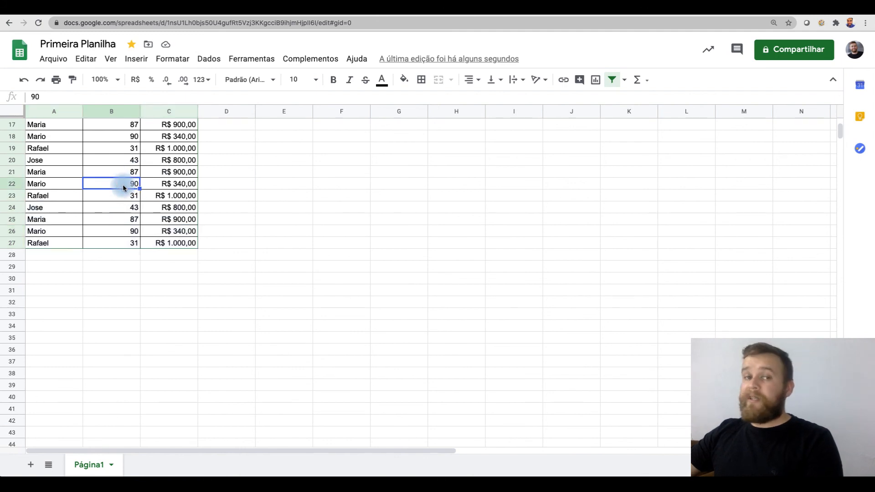
drag(841, 127, 841, 122)
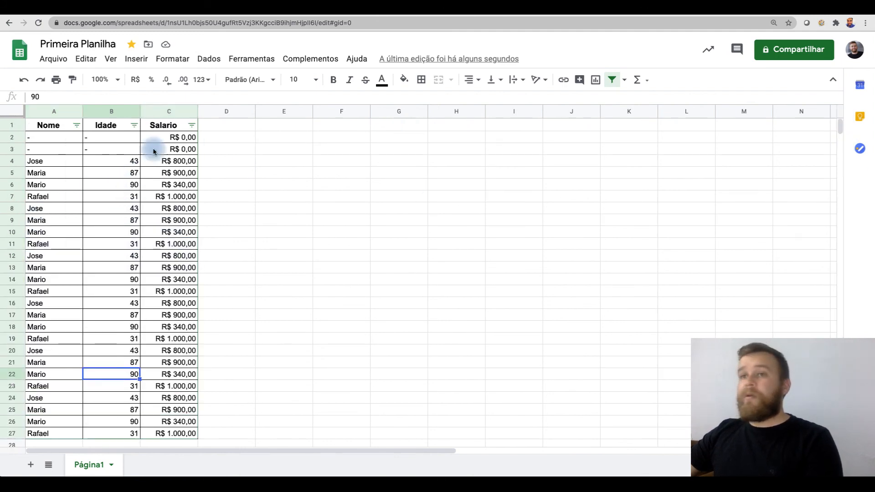
Step: Freeze one row, the Nome, Idade and Salario header, and check the header against the table's lower rows
drag(50, 130, 184, 130)
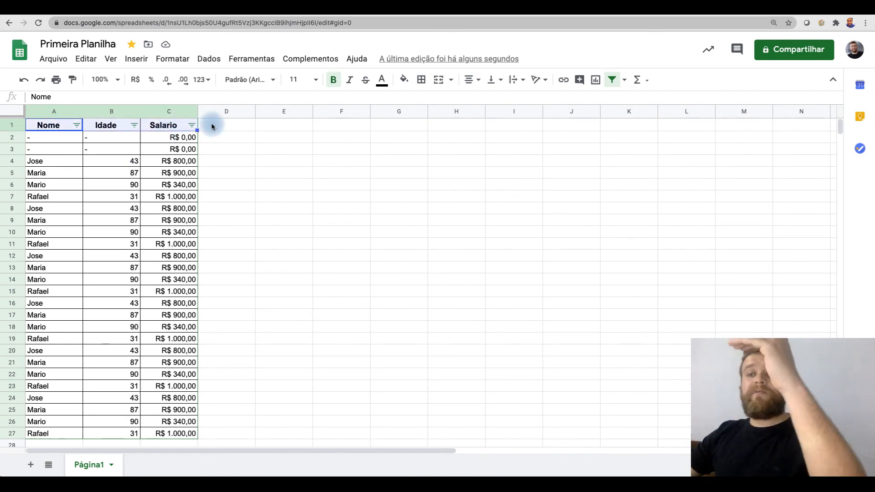
click(111, 59)
mouse_move(127, 80)
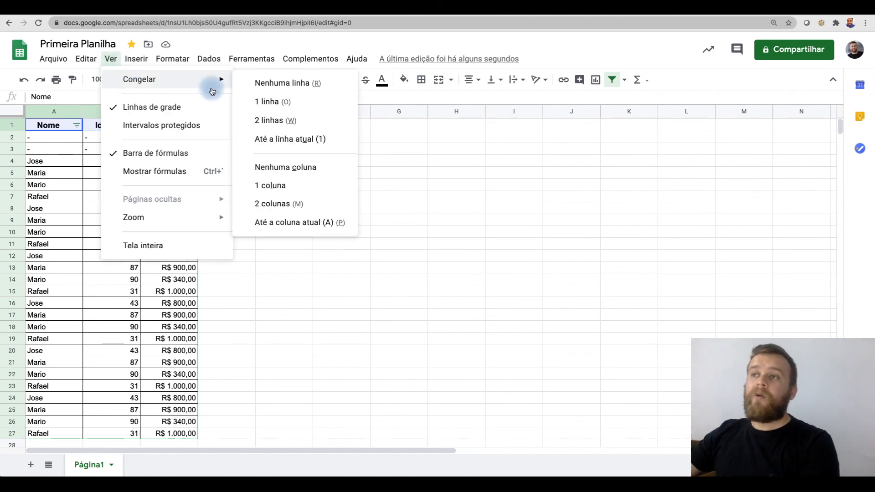
click(303, 103)
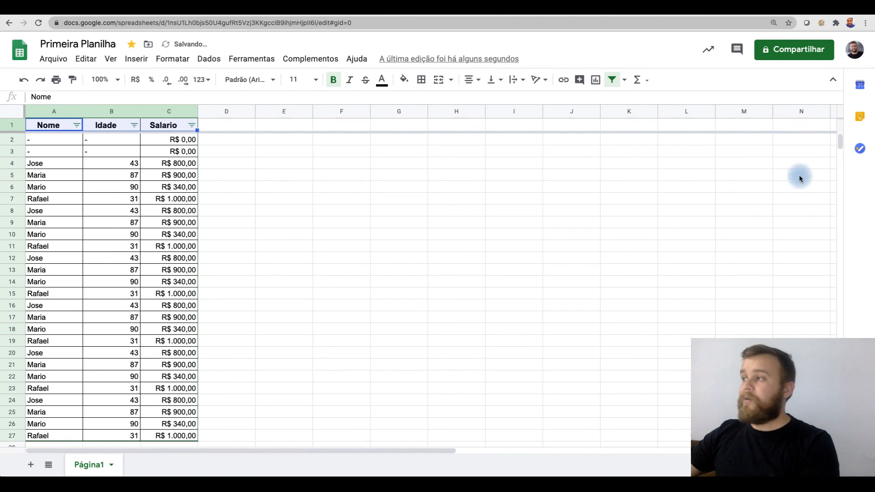
drag(839, 141, 845, 144)
scroll(841, 146, down, 2)
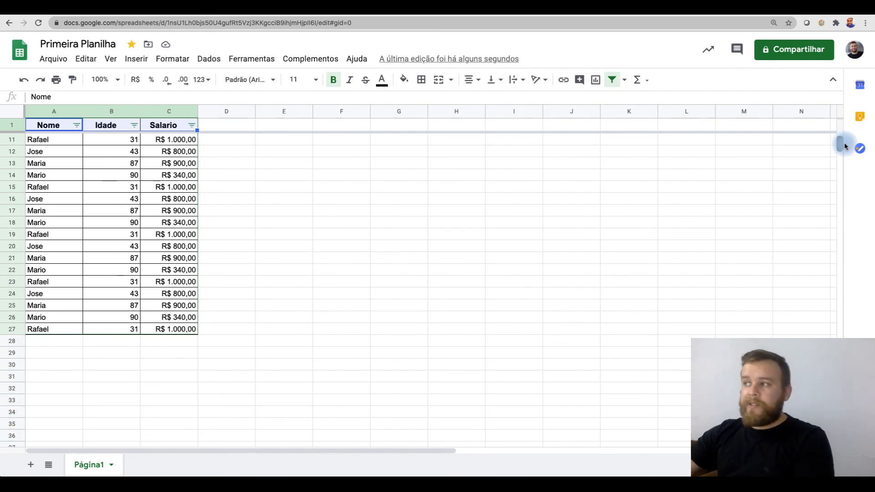
scroll(845, 145, down, 2)
scroll(844, 148, down, 2)
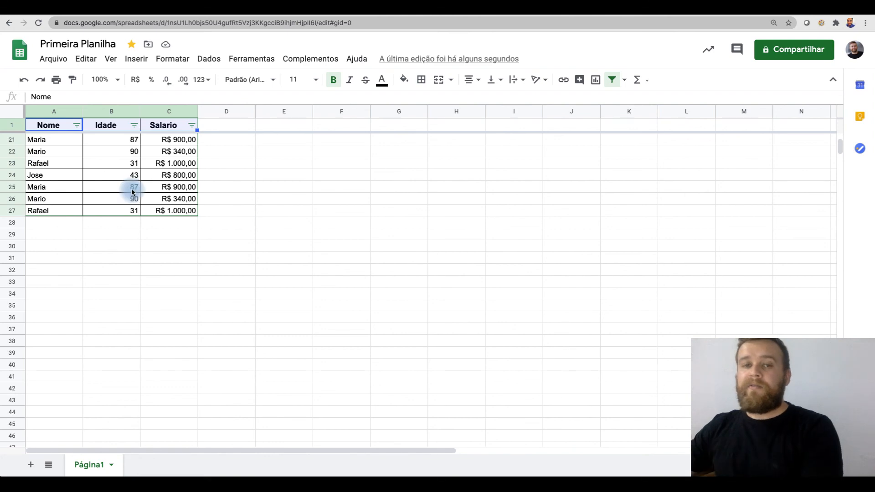
scroll(133, 192, up, 10)
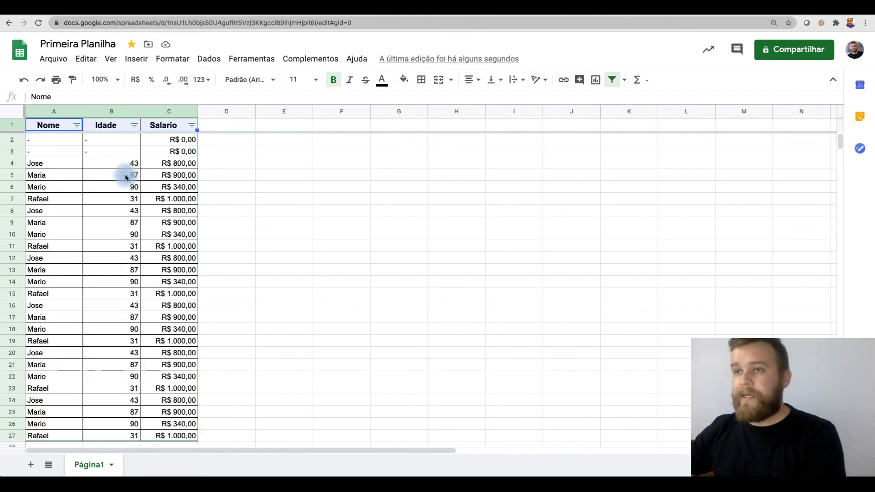
Step: Color the text of the first filled data row, A4:C4, red and fill its cells with a medium gray background
click(48, 164)
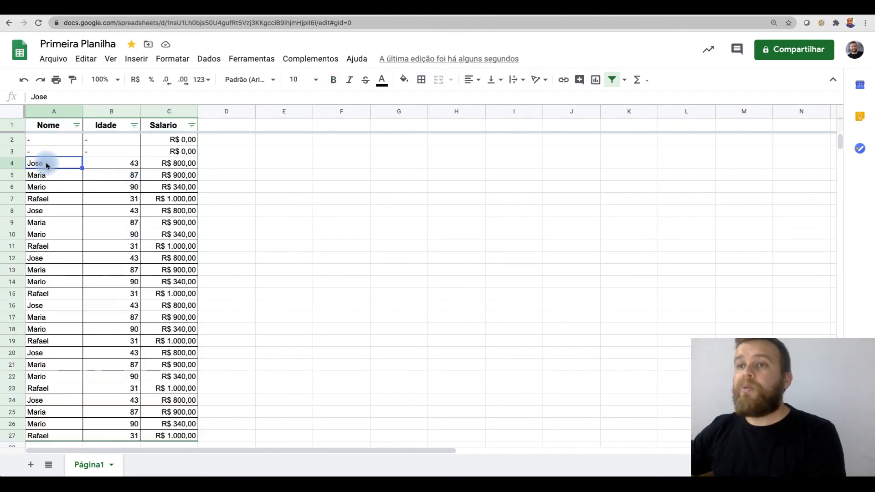
drag(41, 166, 182, 166)
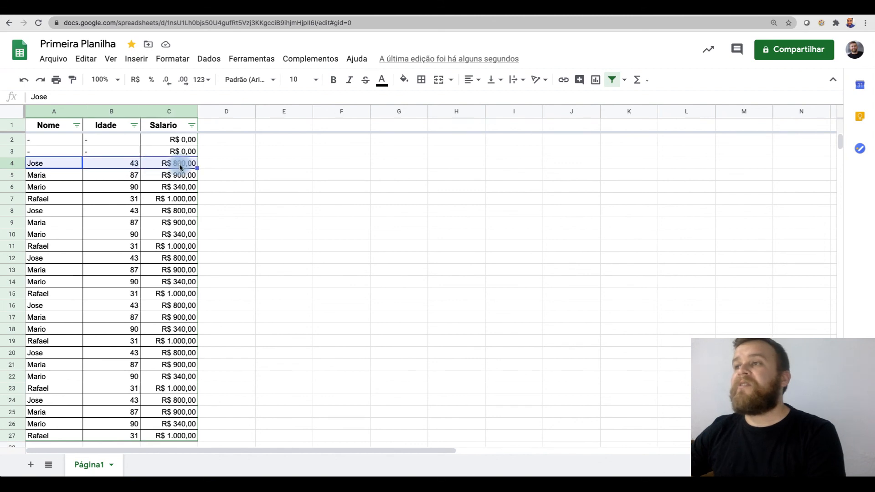
click(382, 84)
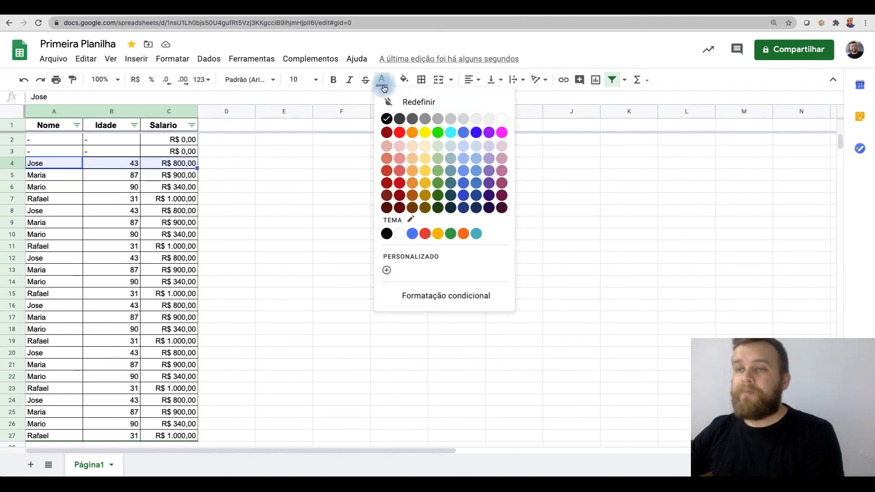
click(399, 132)
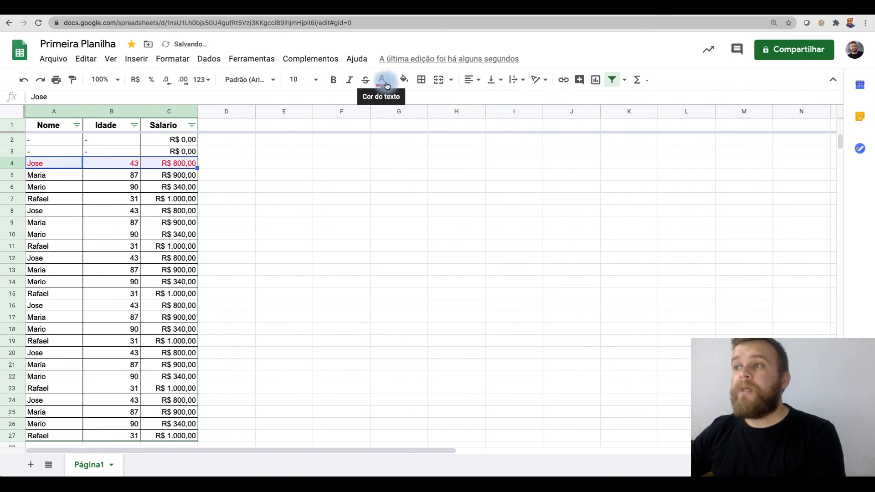
click(404, 81)
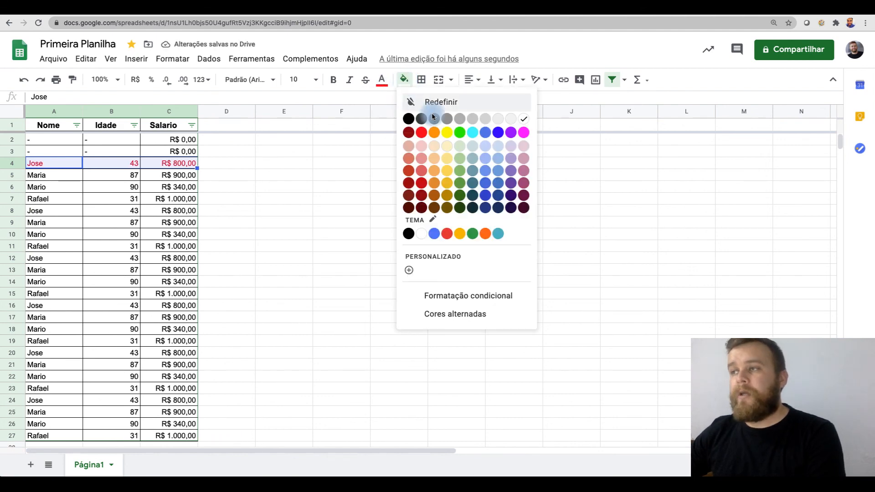
click(460, 119)
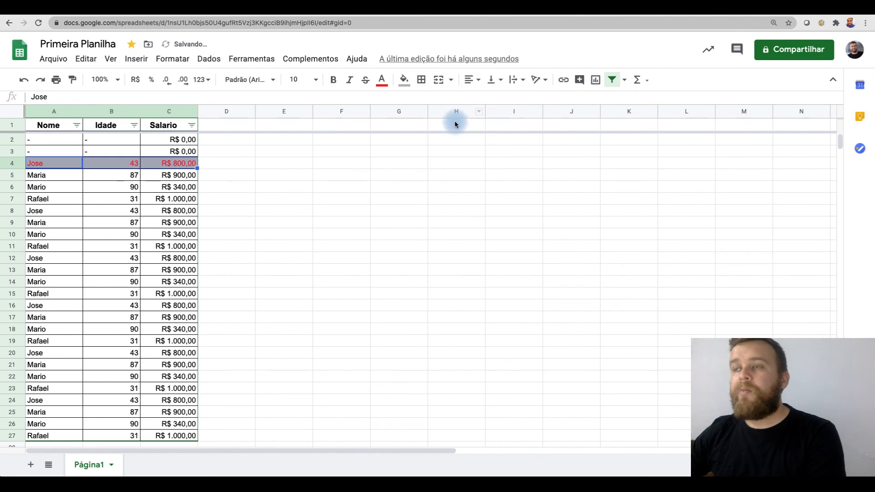
click(303, 198)
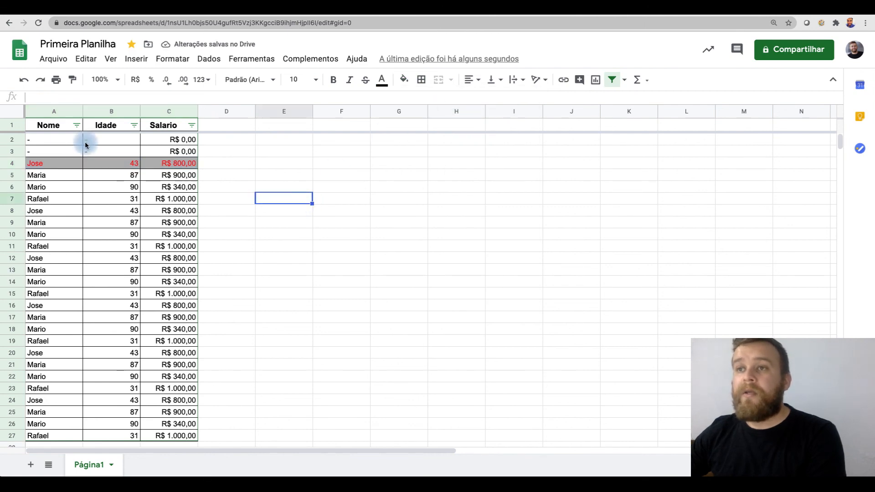
Step: Fill the header cells A1:C1 with a gray background one shade lighter than the one in row 4
click(48, 125)
drag(100, 129, 189, 129)
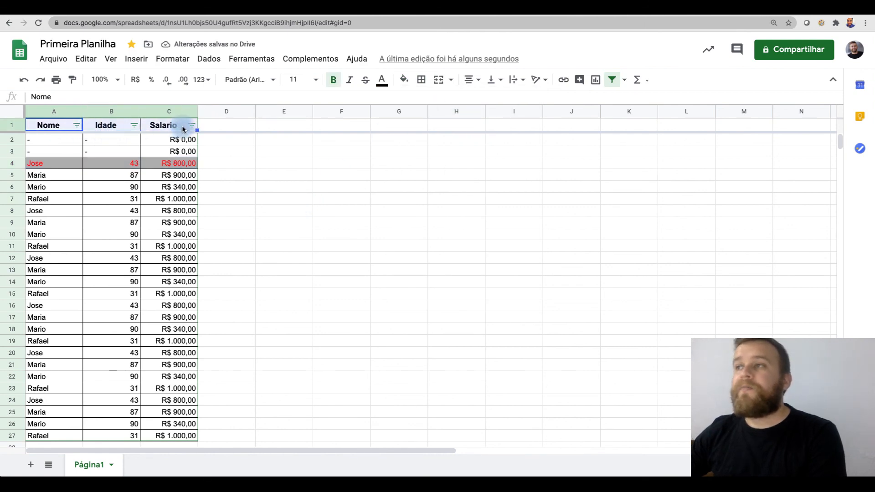
click(404, 80)
click(473, 118)
click(261, 188)
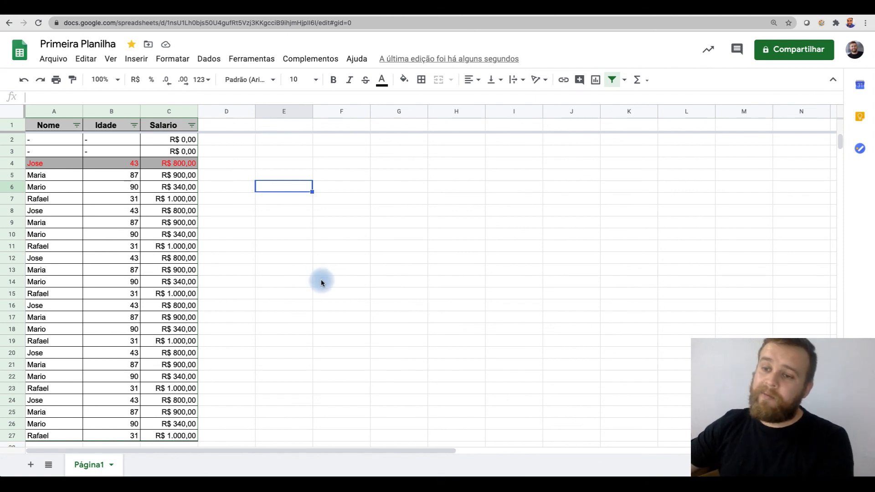
Step: Download the spreadsheet as a Microsoft Excel (.xlsx) file
click(59, 60)
mouse_move(112, 189)
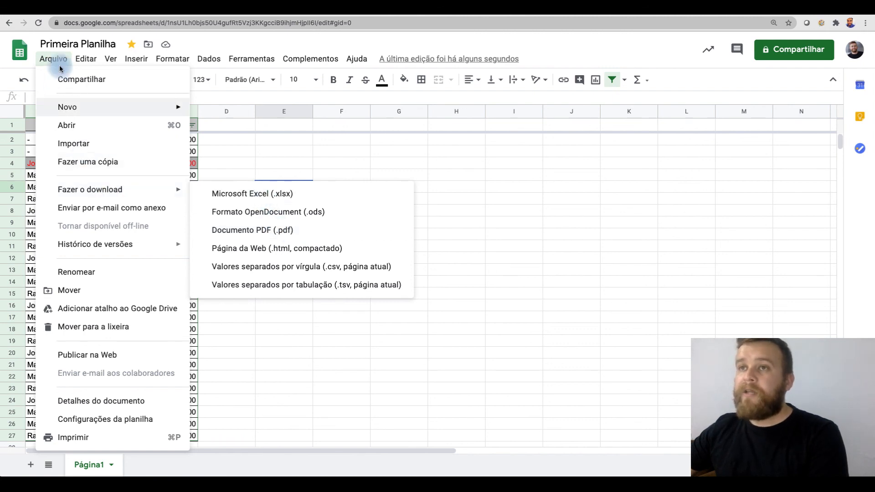
click(267, 192)
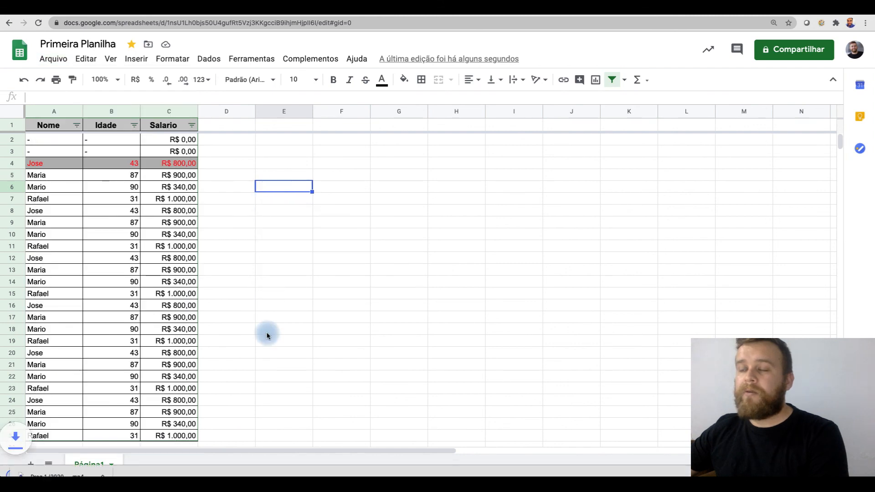